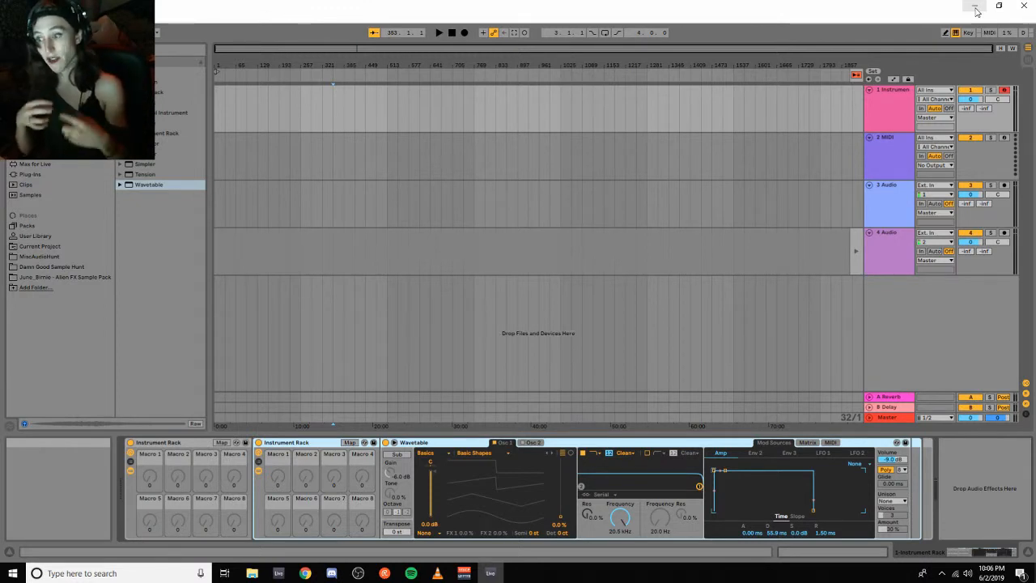
- Map the Wavetable amp envelope's attack to Macro 5 of the inner rack, and that macro to Macro 5 of the outer rack
{"action": "right_click", "coordinate": [753, 533]}
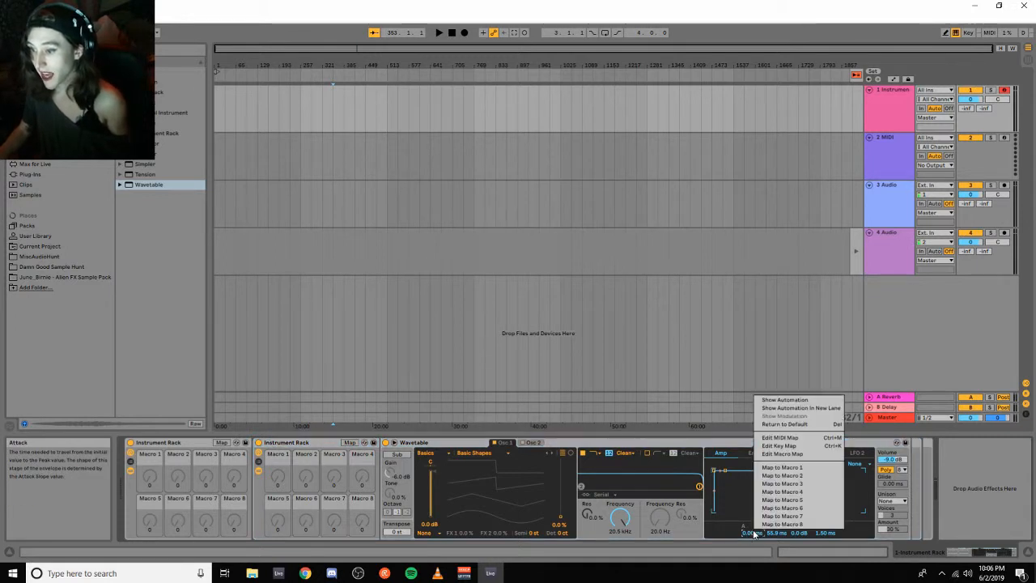
{"action": "left_click", "coordinate": [783, 500]}
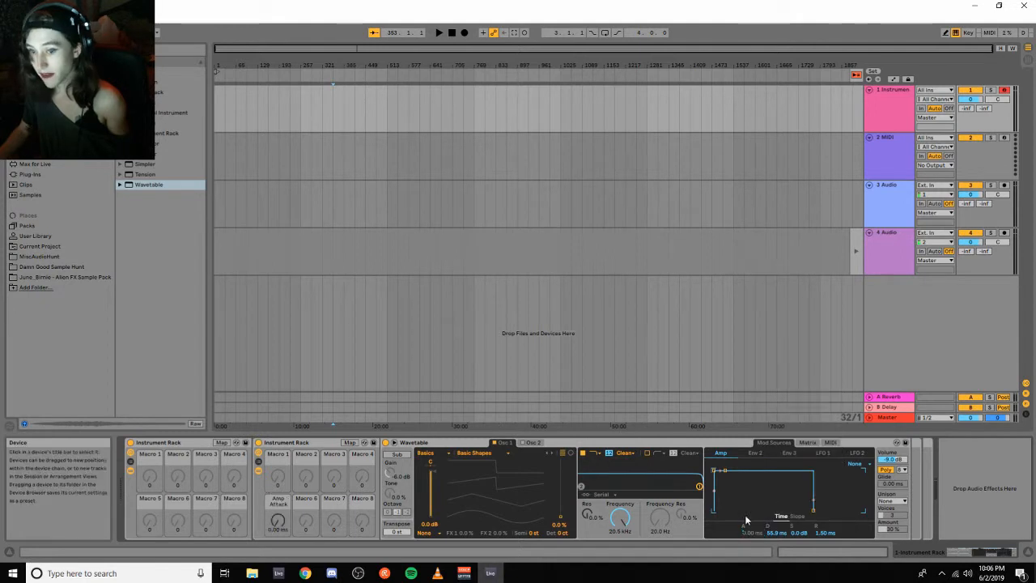
{"action": "right_click", "coordinate": [278, 522]}
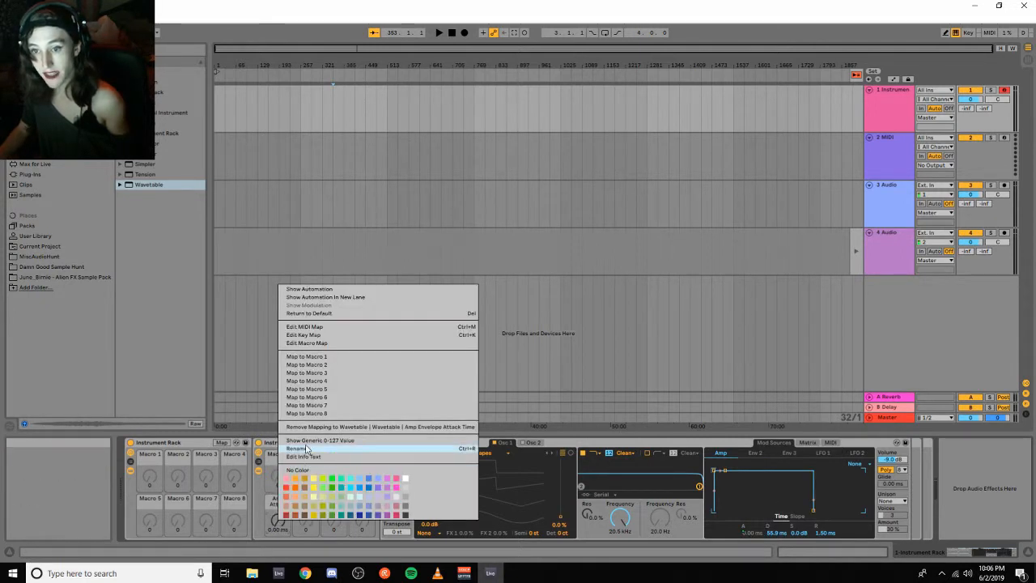
{"action": "left_click", "coordinate": [312, 391]}
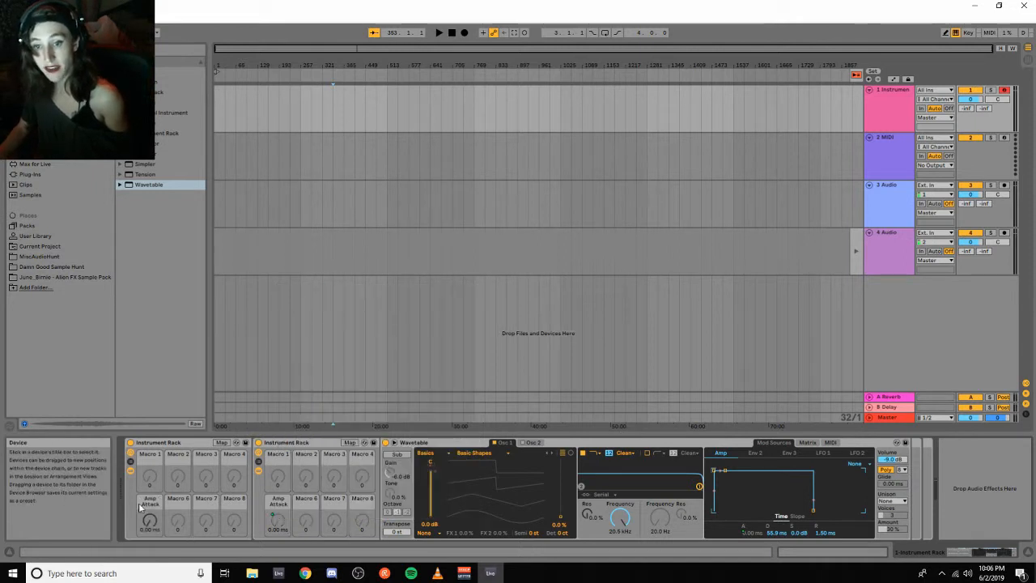
{"action": "mouse_move", "coordinate": [150, 523]}
{"action": "left_mouse_down"}
{"action": "mouse_move", "coordinate": [150, 514]}
{"action": "mouse_move", "coordinate": [149, 534]}
{"action": "left_mouse_up"}
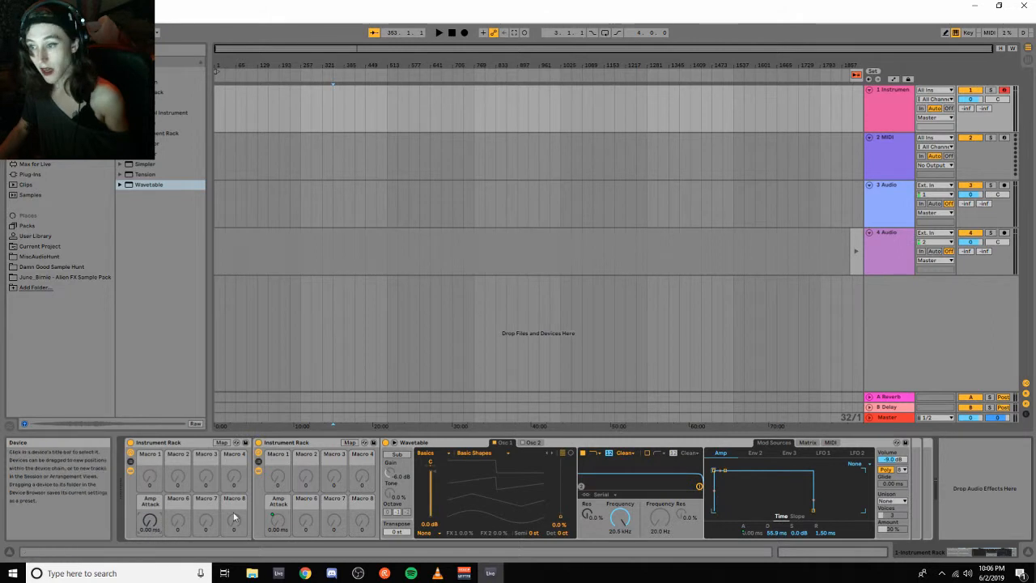
{"action": "right_click", "coordinate": [776, 534]}
{"action": "left_click", "coordinate": [810, 483]}
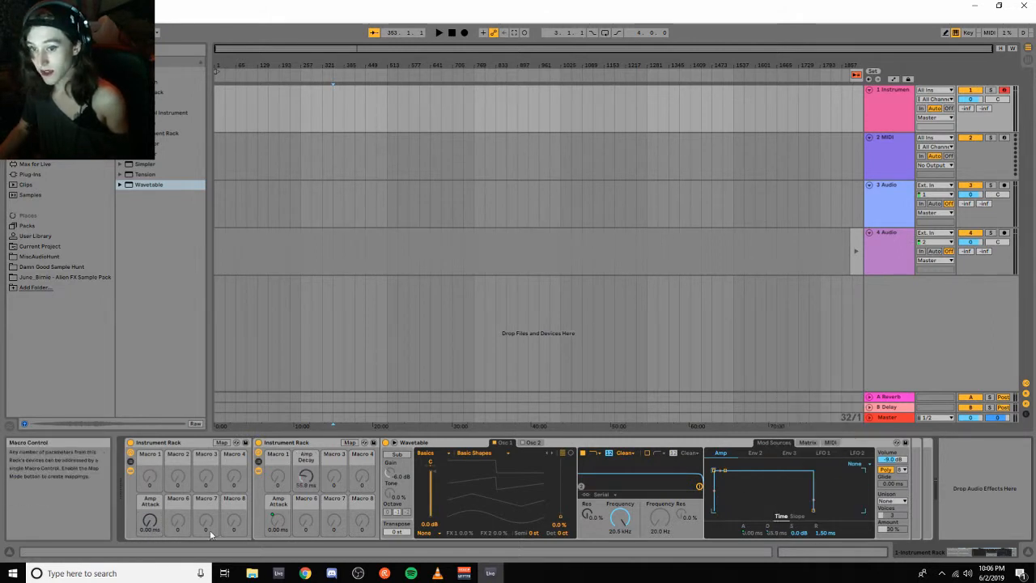
{"action": "key", "text": "ctrl+z"}
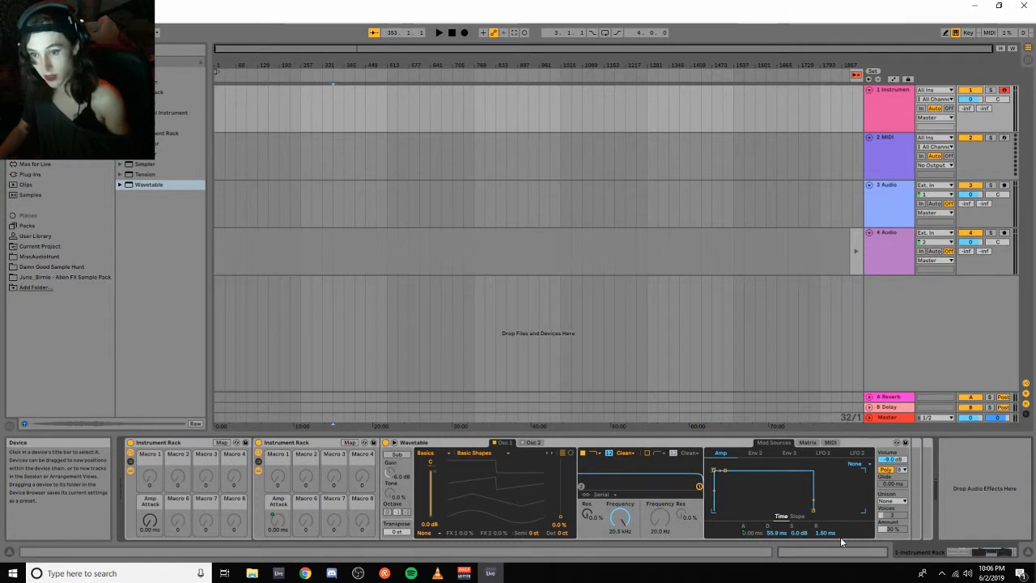
- Map the amp envelope's decay to Macro 6 of the inner rack, and that macro to Macro 6 of the outer rack
{"action": "right_click", "coordinate": [782, 540]}
{"action": "left_click", "coordinate": [826, 519]}
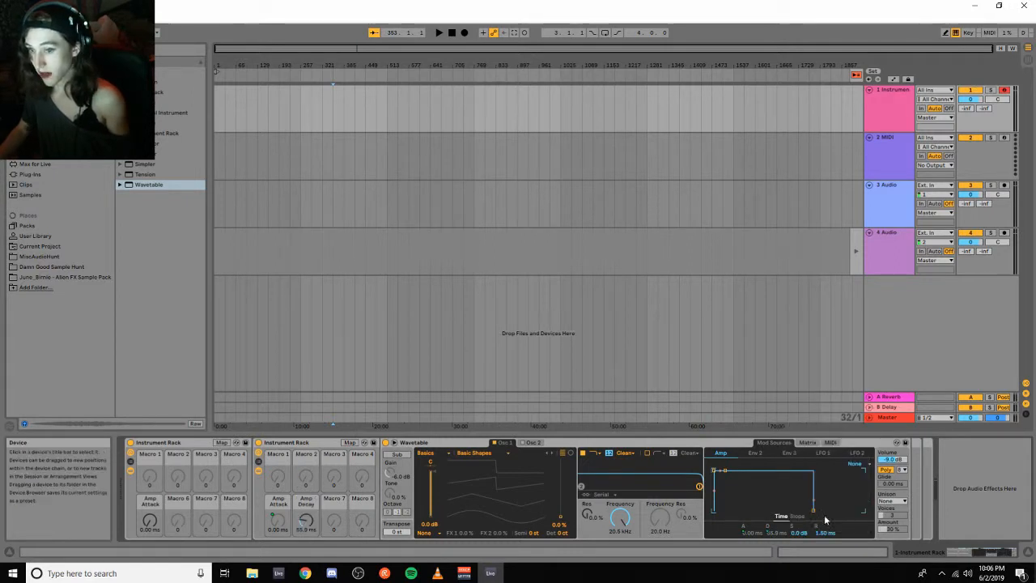
{"action": "right_click", "coordinate": [306, 523]}
{"action": "left_click", "coordinate": [367, 395]}
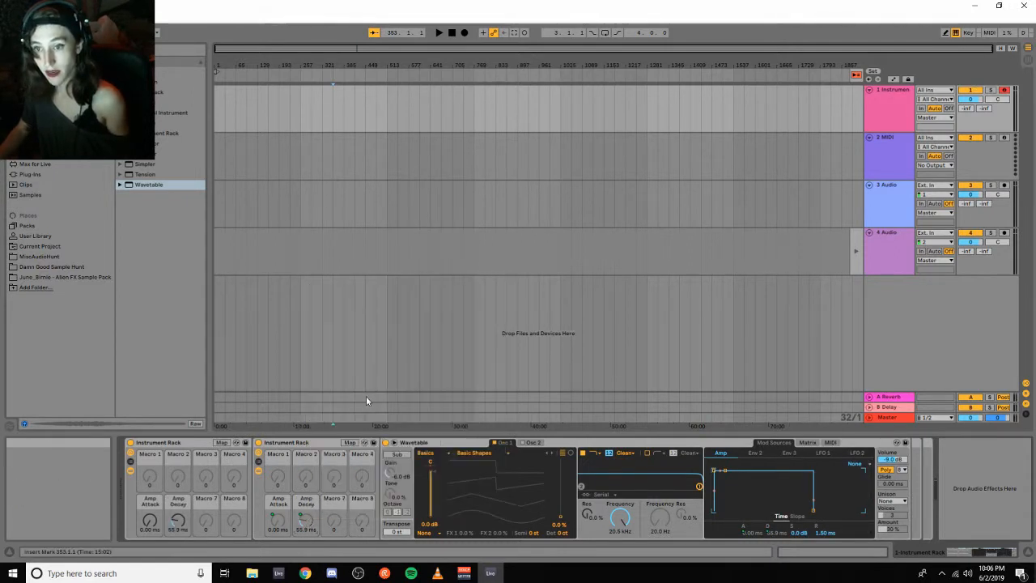
- Map the amp envelope's sustain to Macro 7 of the inner rack, and that macro to Macro 7 of the outer rack
{"action": "right_click", "coordinate": [800, 534]}
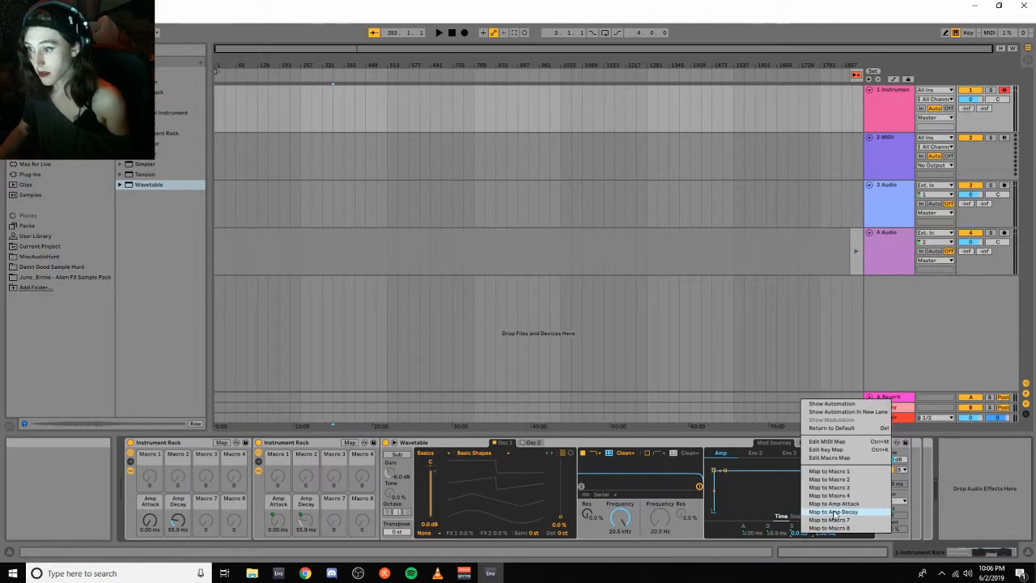
{"action": "left_click", "coordinate": [829, 520]}
{"action": "right_click", "coordinate": [339, 519]}
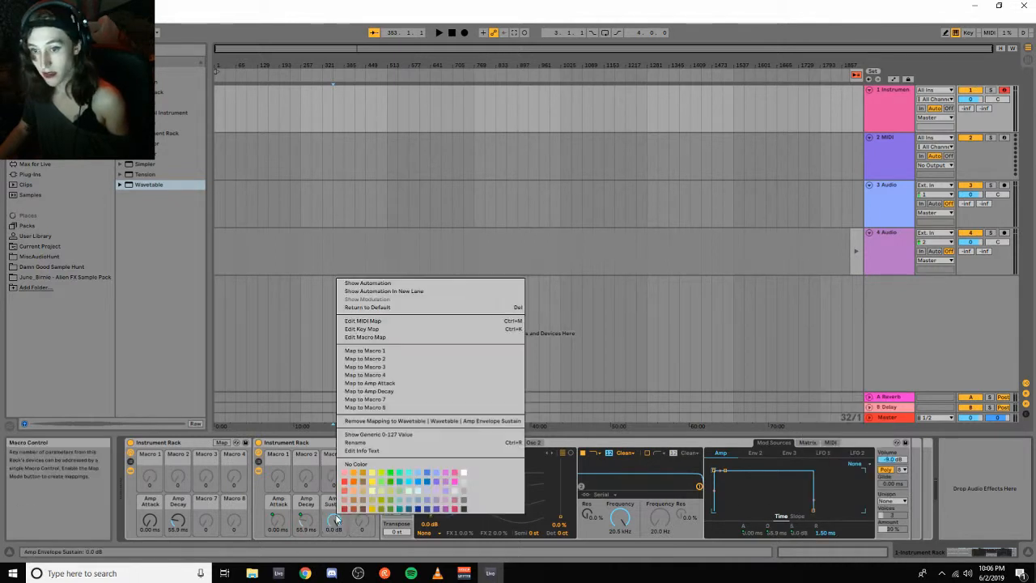
{"action": "left_click", "coordinate": [385, 401]}
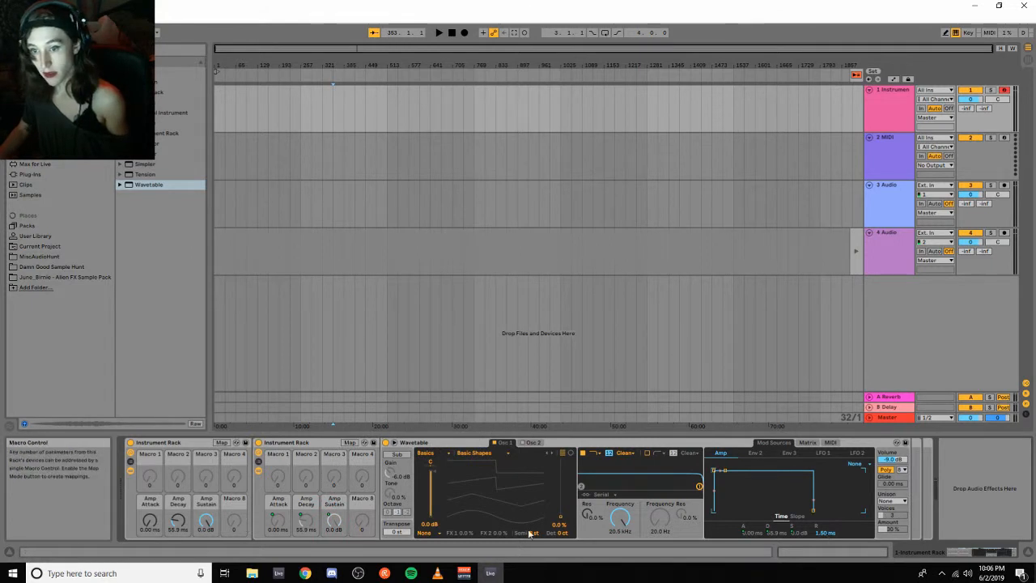
- Map the amp envelope's release to Macro 8 of both the inner and outer instrument racks
{"action": "right_click", "coordinate": [826, 532]}
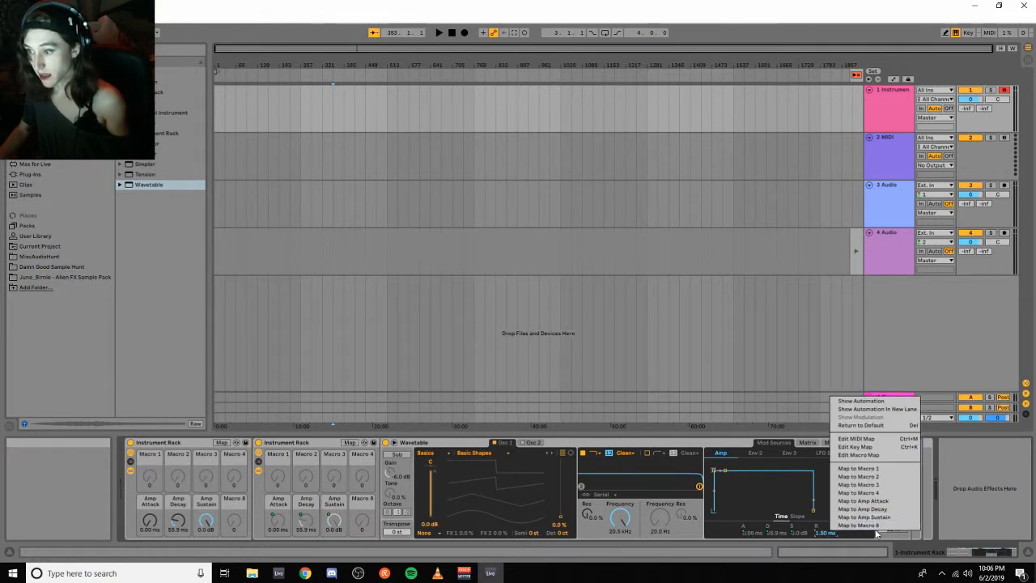
{"action": "left_click", "coordinate": [858, 525]}
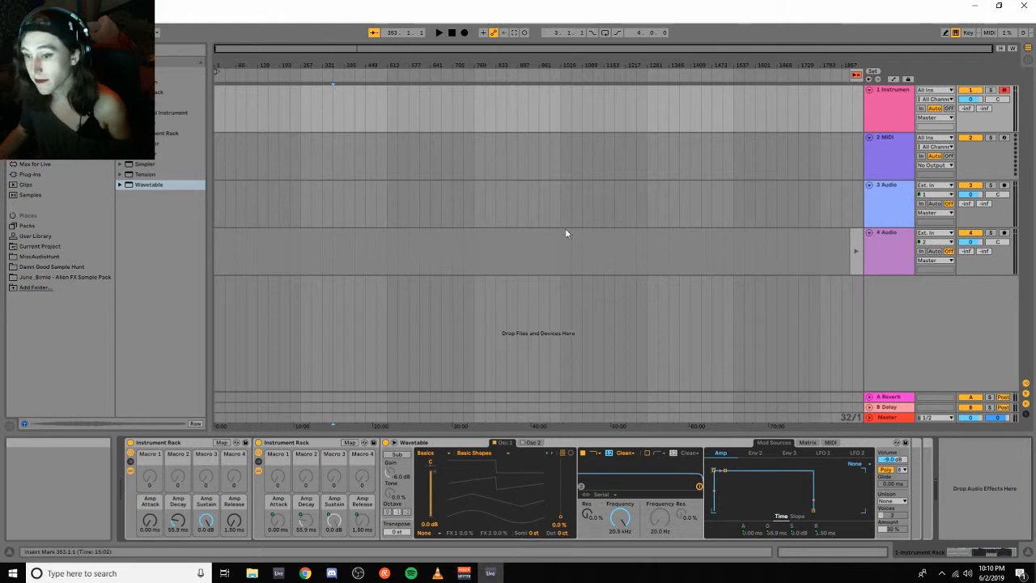
{"action": "left_click", "coordinate": [358, 573]}
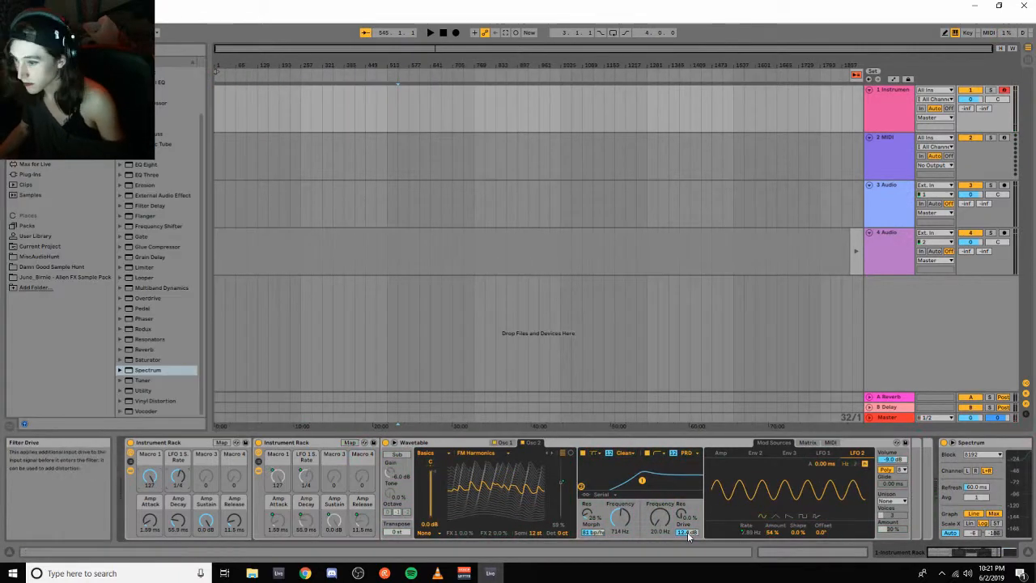
- Change LFO 2 to a triangle waveform and set the Wavetable voices to Mono with Shimmer unison
{"action": "left_click", "coordinate": [776, 516]}
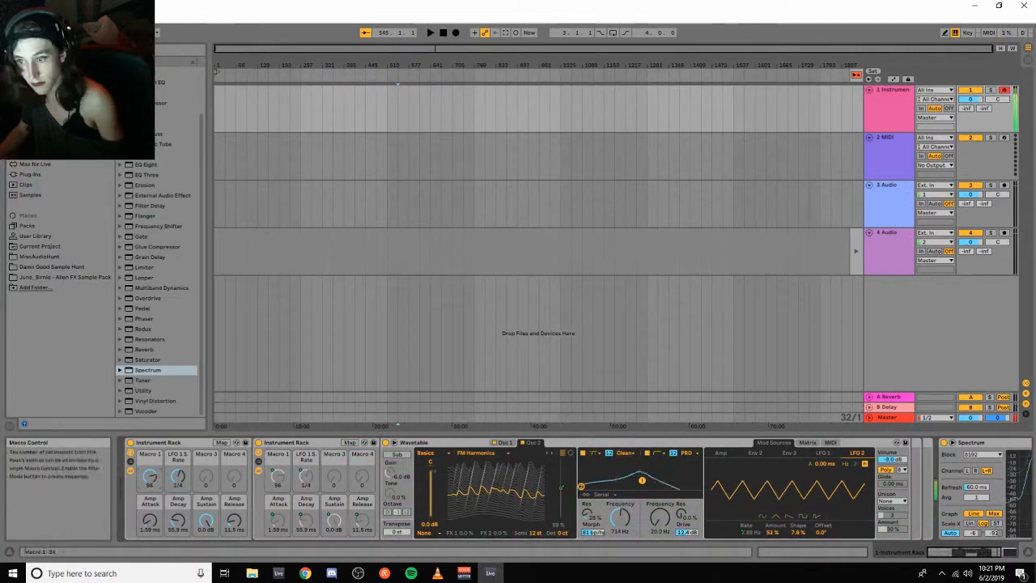
{"action": "left_click", "coordinate": [887, 470]}
{"action": "left_click", "coordinate": [894, 502]}
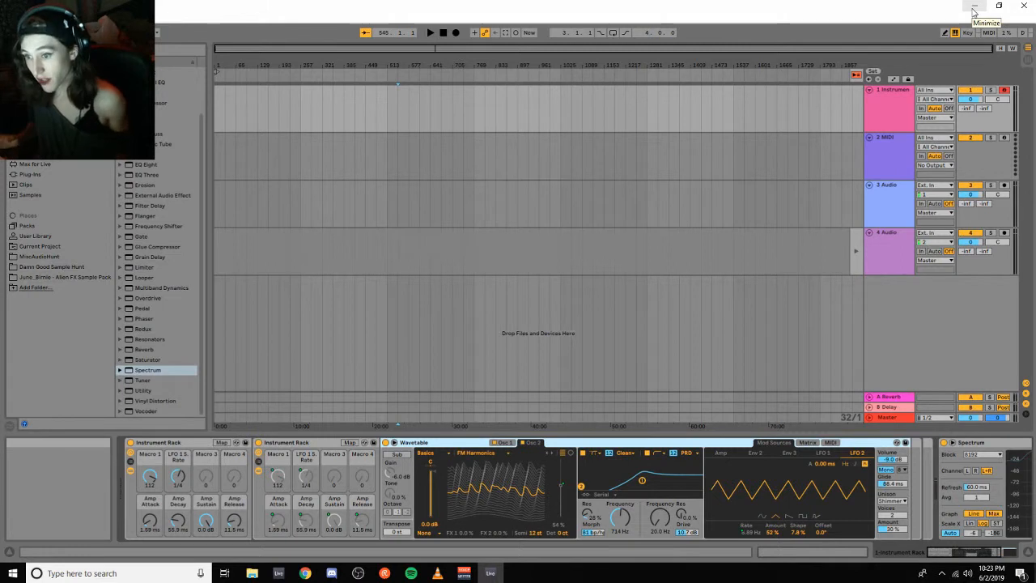
- Review the wavetables of oscillators 1 and 2 and the LFO routings in the modulation matrix
{"action": "left_click", "coordinate": [506, 443]}
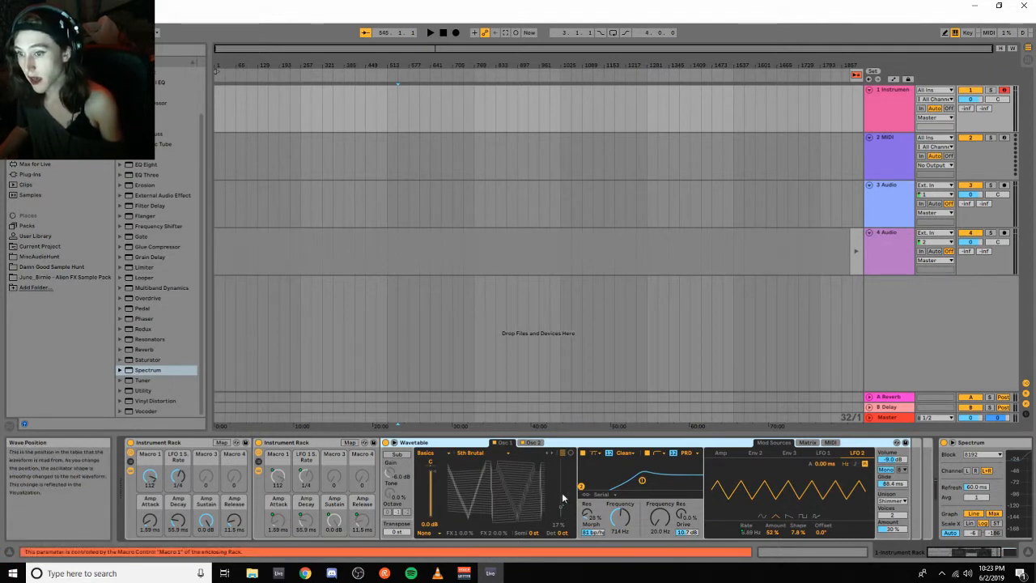
{"action": "left_click", "coordinate": [531, 443]}
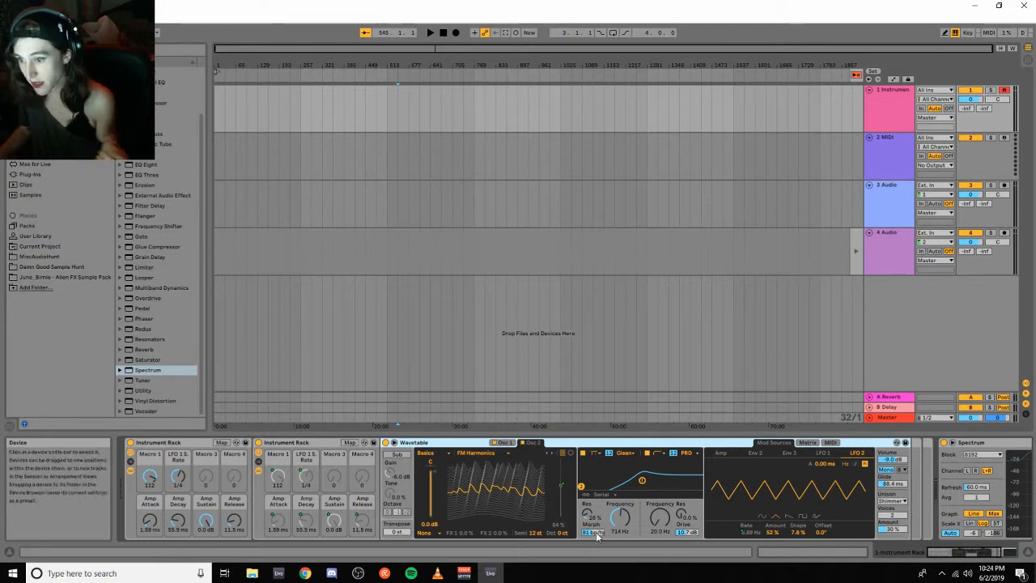
{"action": "left_click", "coordinate": [813, 445]}
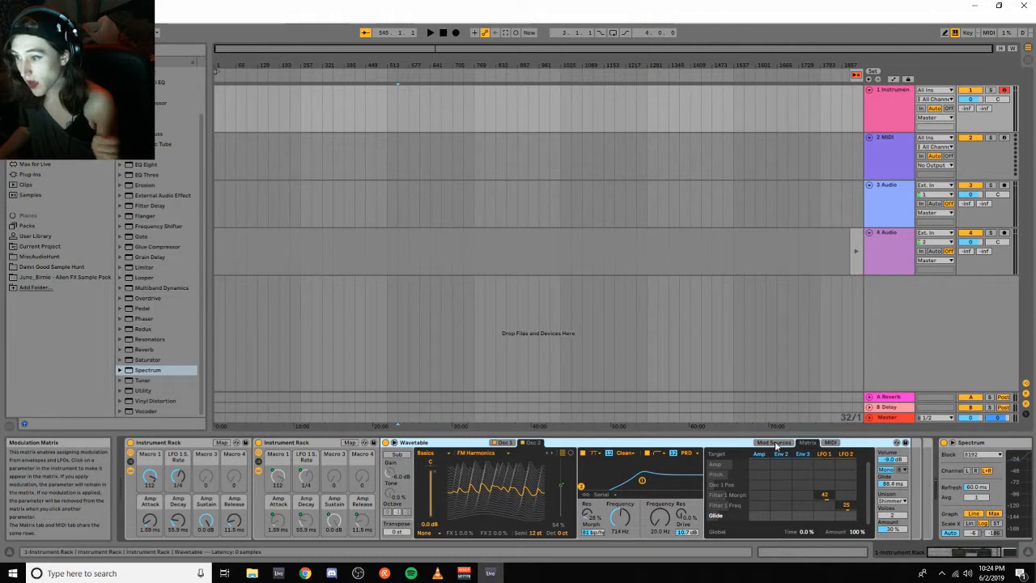
- Show LFO 1 and set its rate to 1/16 through the outer rack's LFO 1 rate macro
{"action": "left_click", "coordinate": [824, 454]}
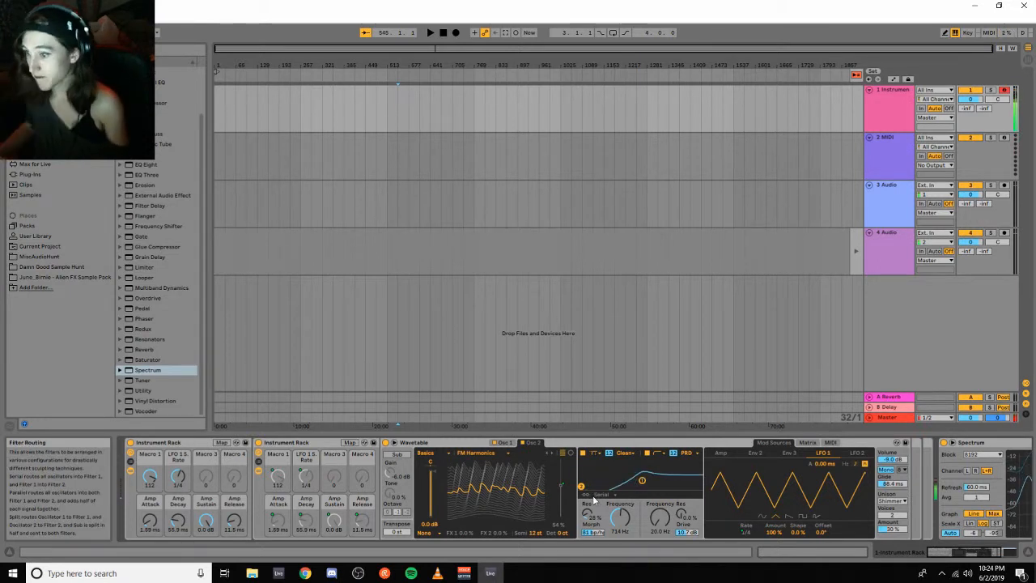
{"action": "left_click", "coordinate": [748, 533]}
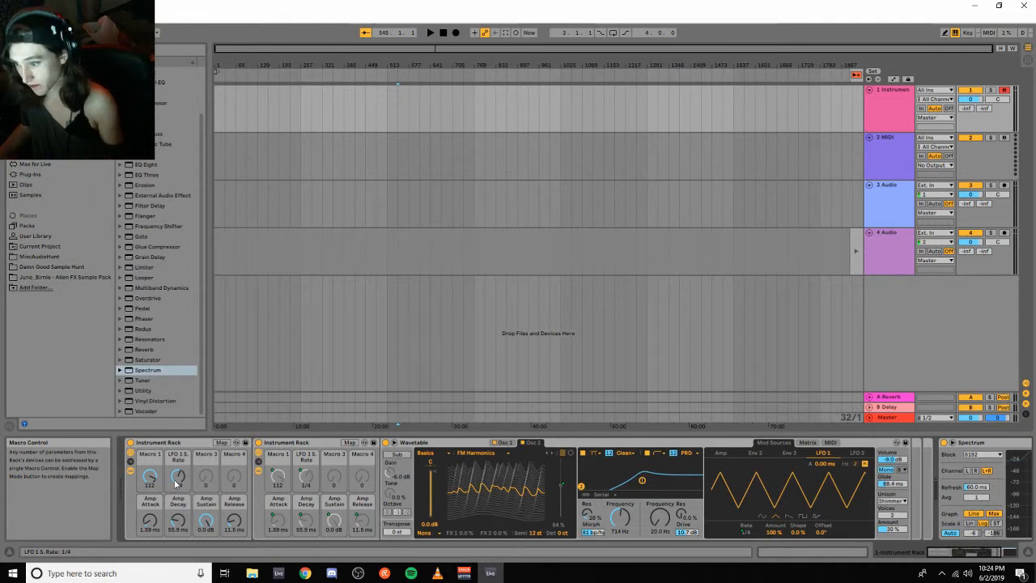
{"action": "mouse_move", "coordinate": [177, 483]}
{"action": "left_mouse_down"}
{"action": "mouse_move", "coordinate": [176, 468]}
{"action": "mouse_move", "coordinate": [179, 483]}
{"action": "left_mouse_up"}
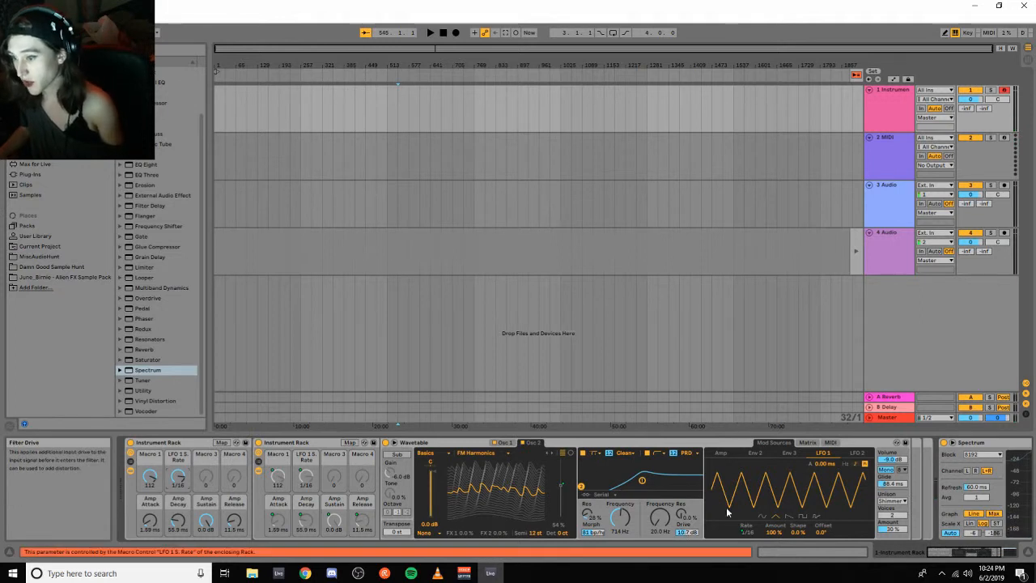
- Check LFO 2's routing and settings, sweep Macro 1 between 0 and 127, and finish with Macro 1 at 116 and the LFO 1 rate macro at 1/3
{"action": "left_click", "coordinate": [812, 447]}
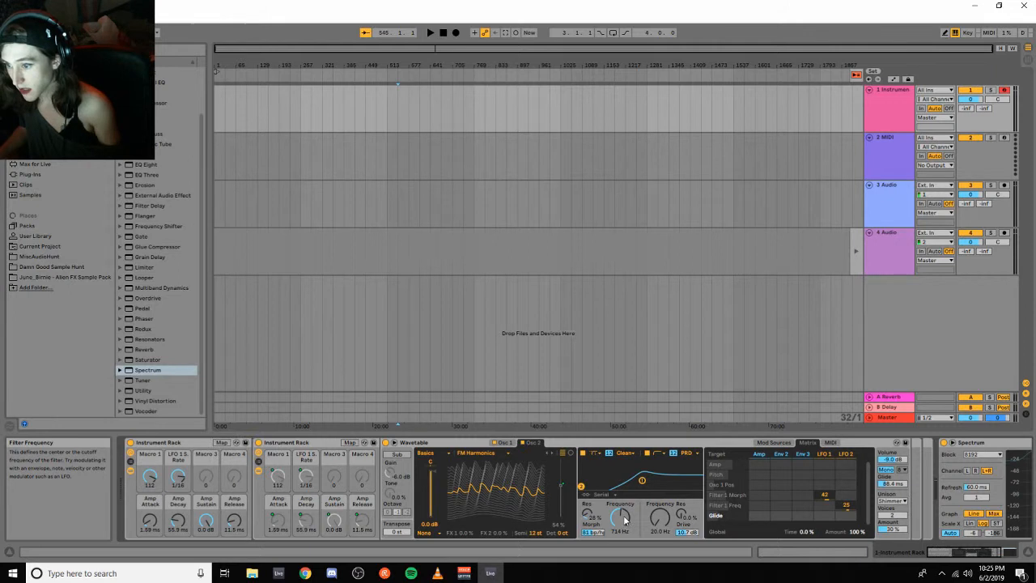
{"action": "left_click", "coordinate": [846, 453]}
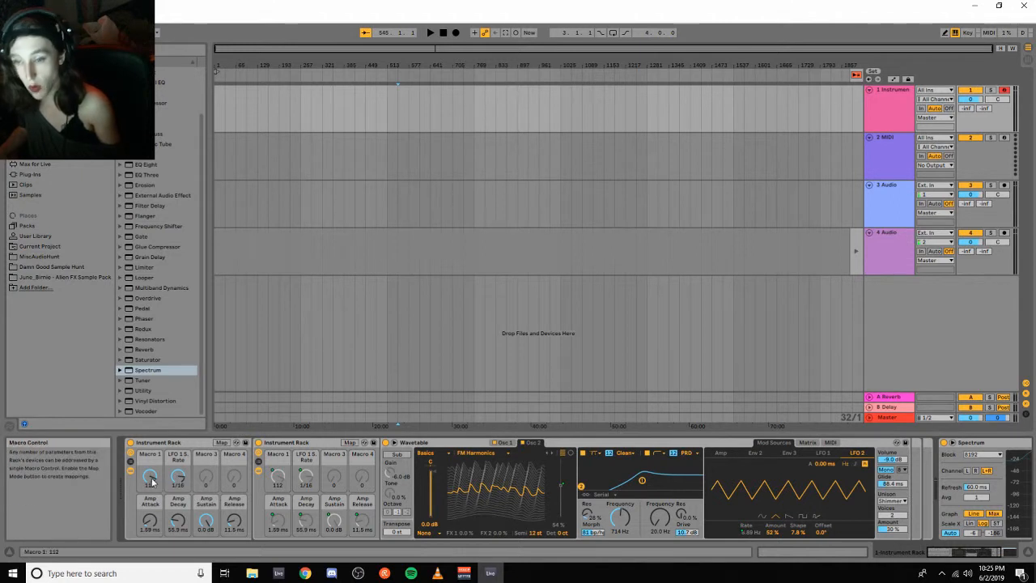
{"action": "left_click_drag", "start_coordinate": [149, 480], "coordinate": [149, 567]}
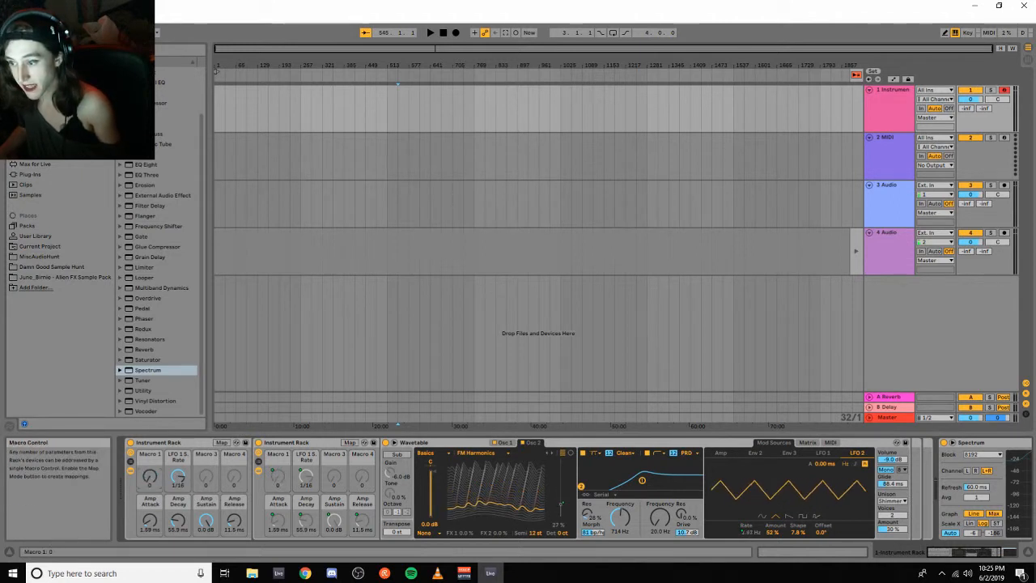
{"action": "left_click_drag", "start_coordinate": [149, 478], "coordinate": [149, 375]}
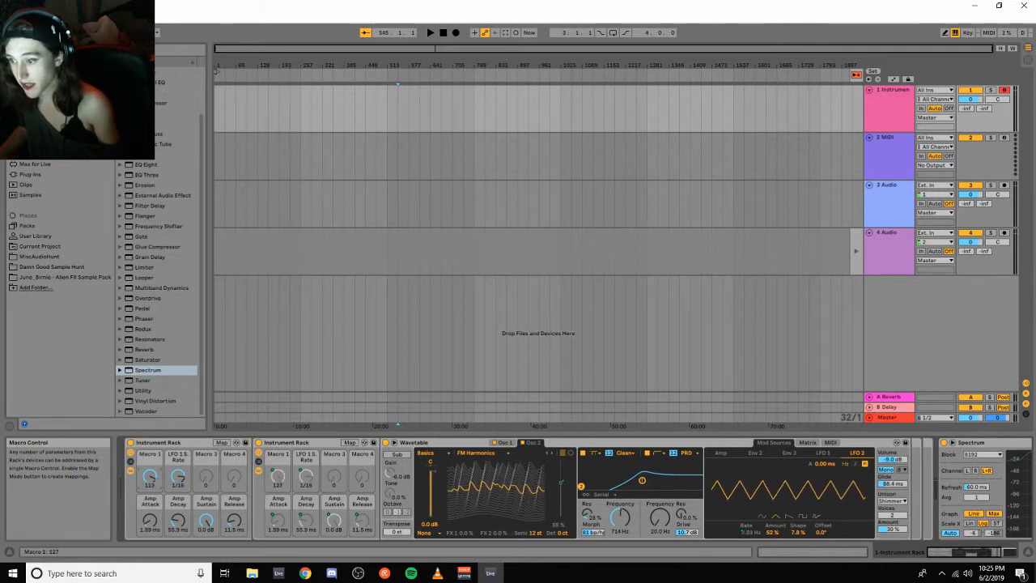
{"action": "left_click_drag", "start_coordinate": [149, 478], "coordinate": [149, 549]}
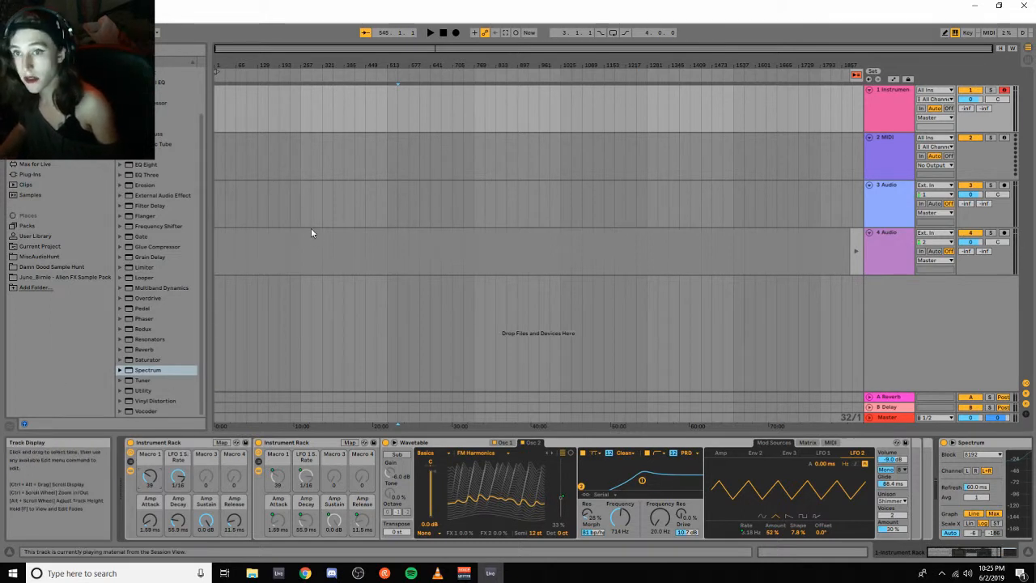
{"action": "left_click_drag", "start_coordinate": [149, 476], "coordinate": [178, 486]}
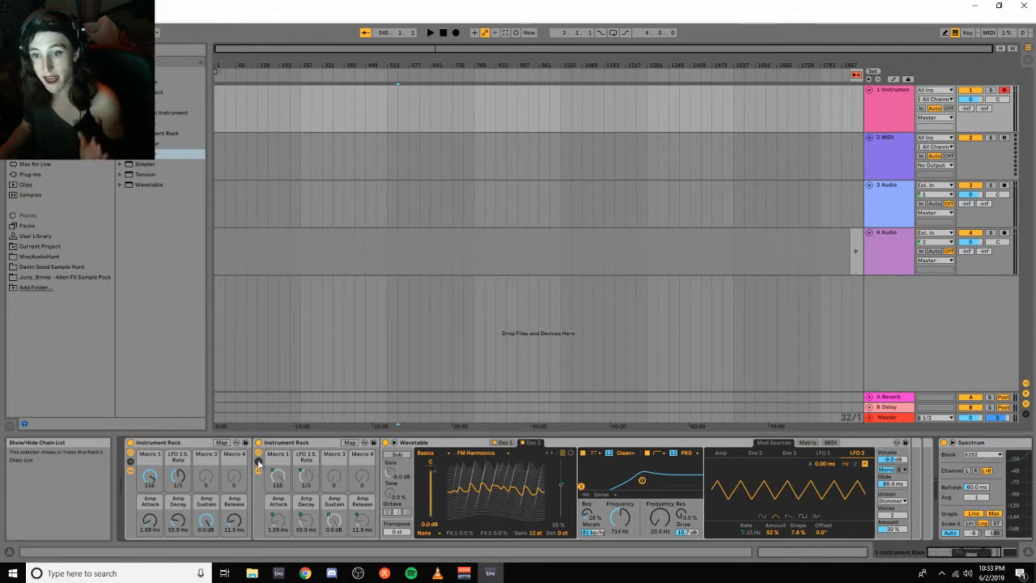
- Show the inner rack's chain list and add a Sampler as a second chain beneath Wavetable
{"action": "left_click", "coordinate": [259, 465]}
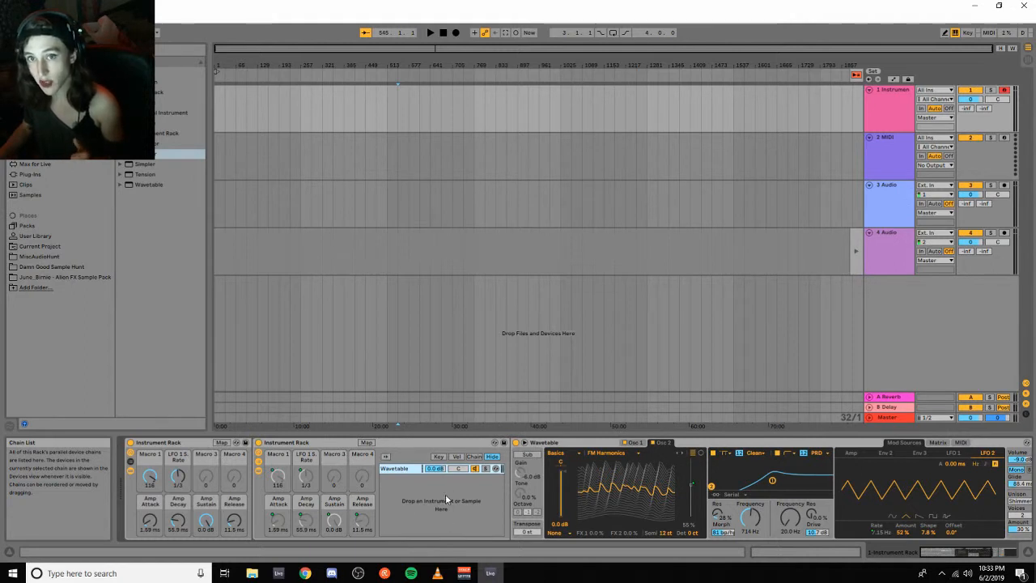
{"action": "left_click_drag", "start_coordinate": [152, 162], "coordinate": [416, 504]}
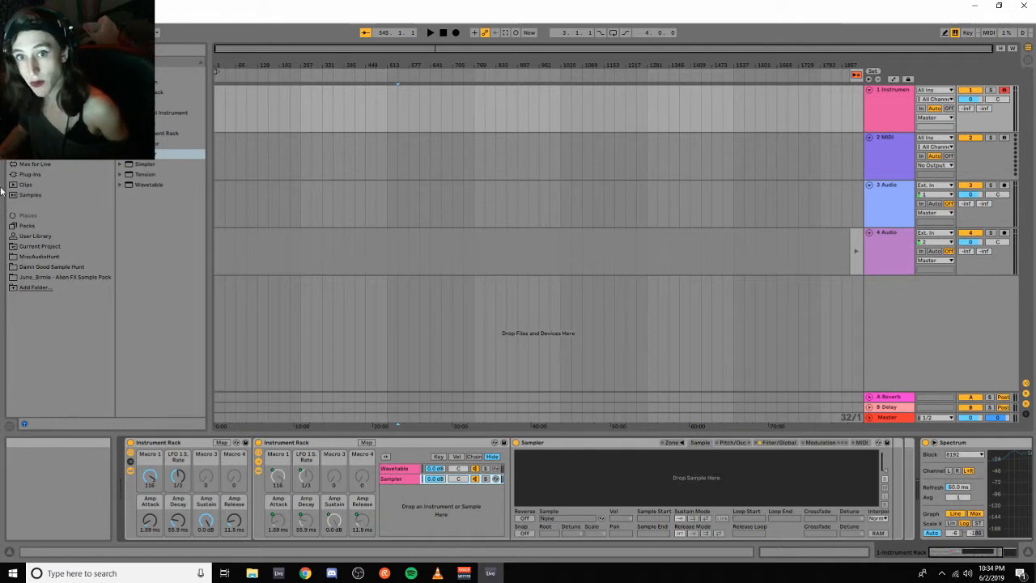
- Load the 172307 windy-house room tone WAV from the Room Tone folder in MiscAudioHunt into the Sampler
{"action": "left_click", "coordinate": [43, 255]}
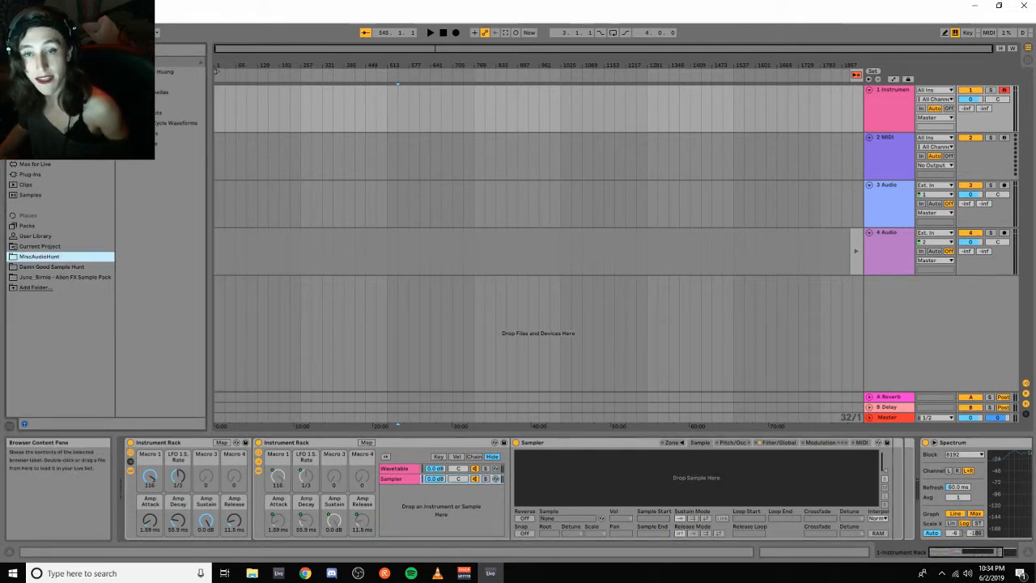
{"action": "left_click", "coordinate": [120, 134]}
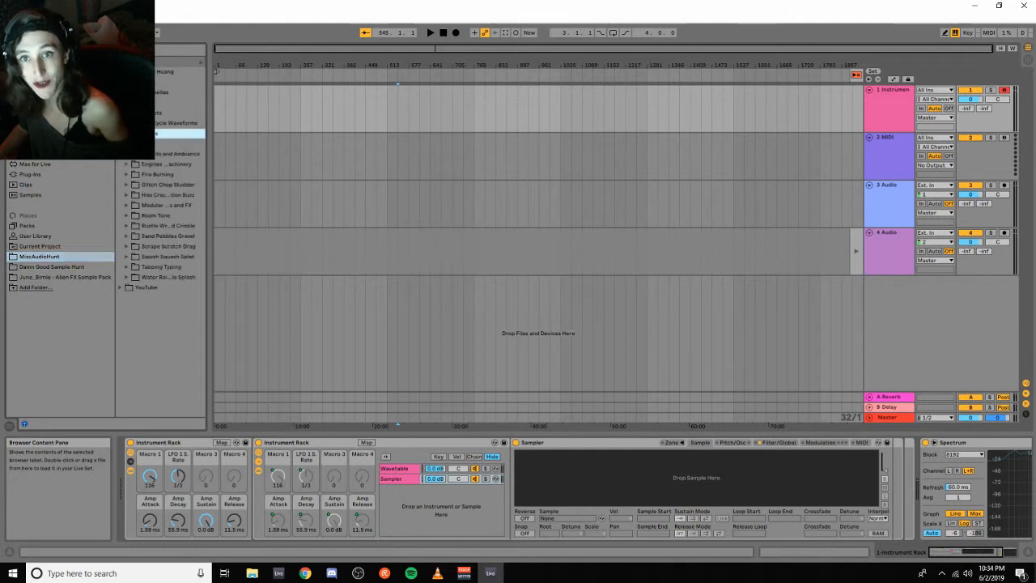
{"action": "left_click", "coordinate": [126, 216]}
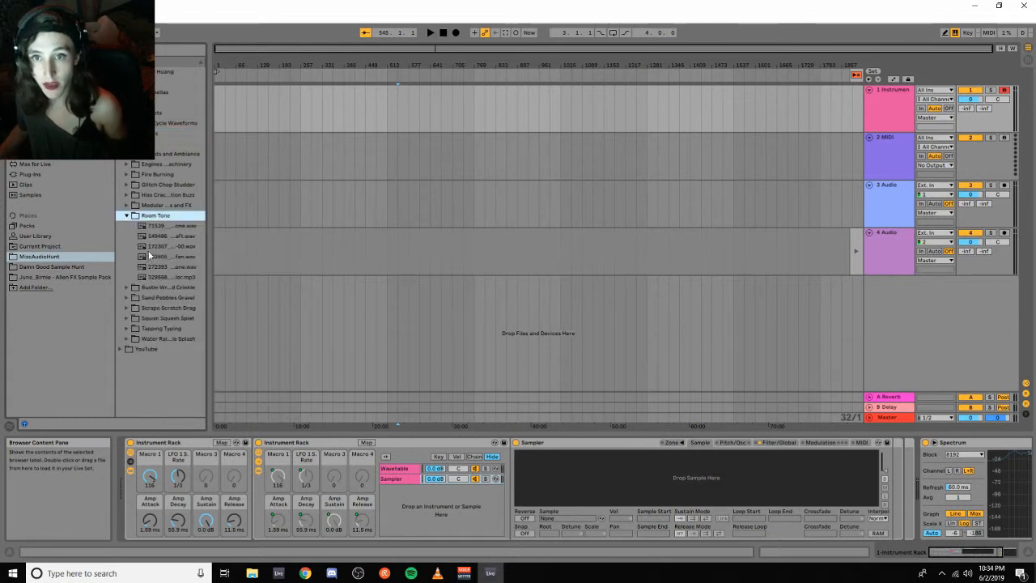
{"action": "left_click_drag", "start_coordinate": [155, 246], "coordinate": [589, 468]}
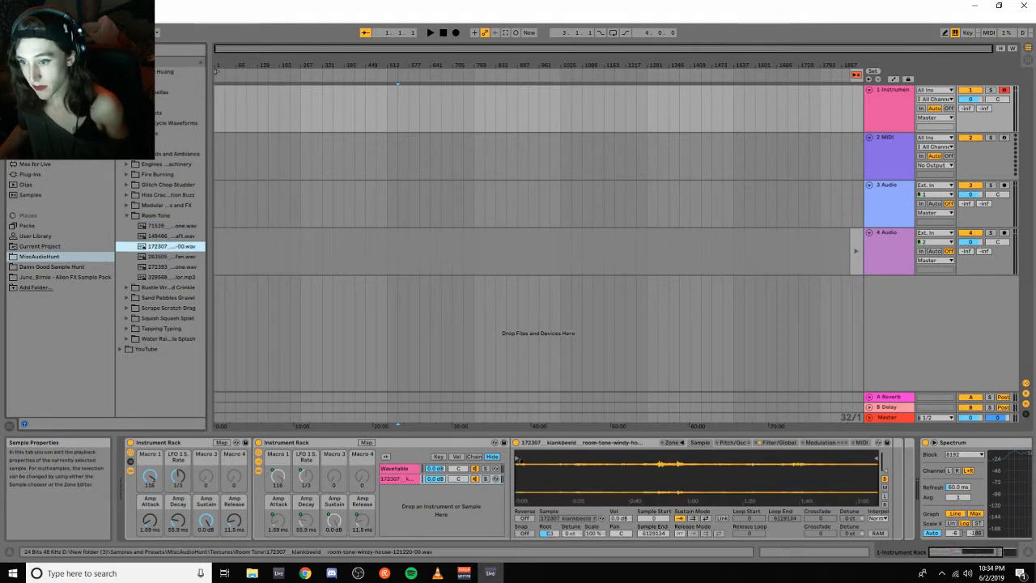
- Trim the windy-house sample in the Sampler to a short section, starting at 1183924 and ending at about 1698293
{"action": "mouse_move", "coordinate": [573, 463]}
{"action": "left_mouse_down"}
{"action": "mouse_move", "coordinate": [626, 464]}
{"action": "mouse_move", "coordinate": [586, 460]}
{"action": "left_mouse_up"}
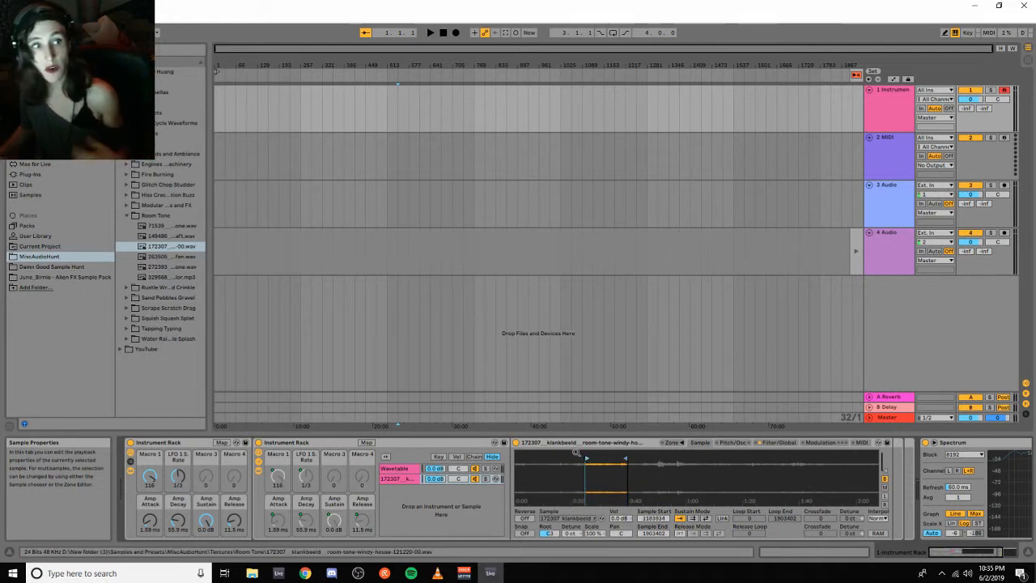
{"action": "key", "text": "a"}
{"action": "left_click_drag", "start_coordinate": [598, 479], "coordinate": [598, 490]}
{"action": "left_click_drag", "start_coordinate": [646, 459], "coordinate": [625, 459]}
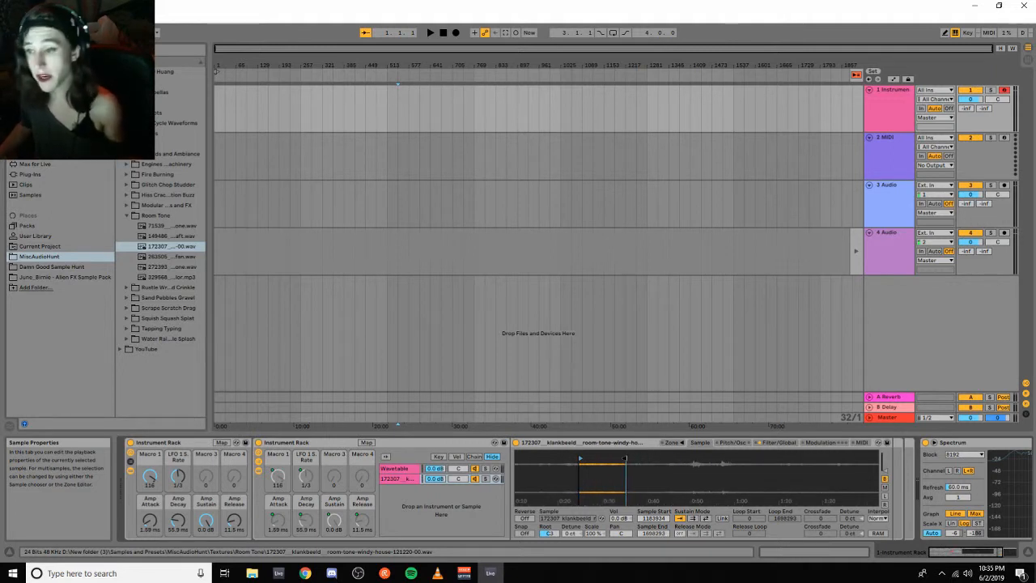
- Solo the Sampler chain, set the Sampler's volume to 19.1 dB and shorten its volume envelope release to 1.00 ms
{"action": "left_click", "coordinate": [487, 480]}
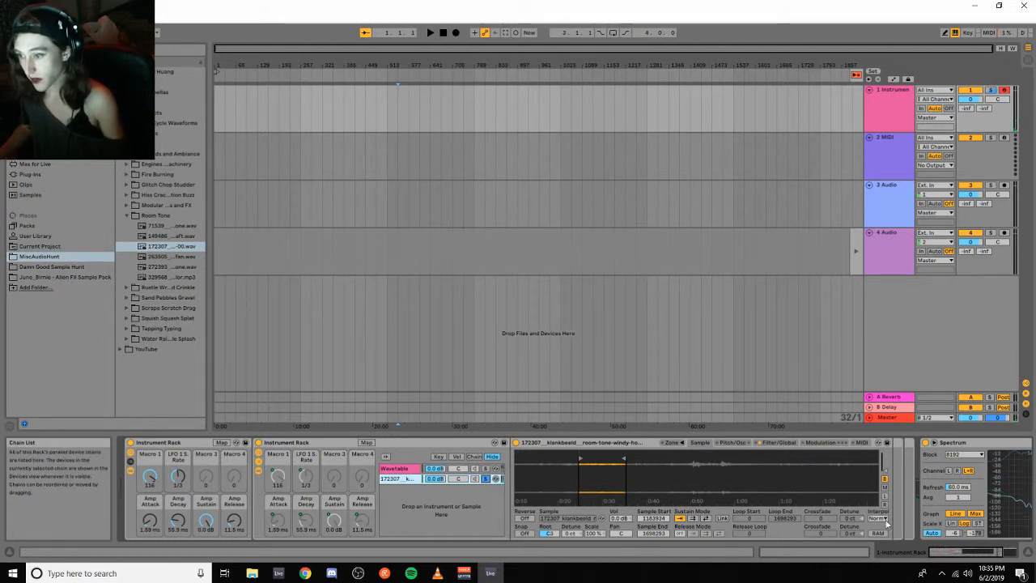
{"action": "left_click", "coordinate": [779, 442]}
{"action": "left_click_drag", "start_coordinate": [773, 460], "coordinate": [773, 480]}
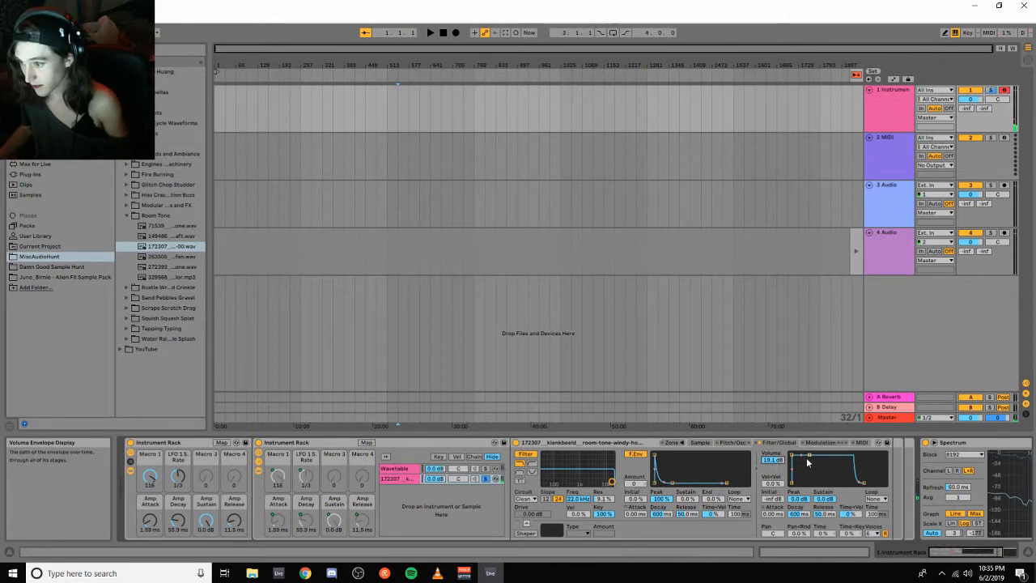
{"action": "left_click_drag", "start_coordinate": [864, 485], "coordinate": [854, 485]}
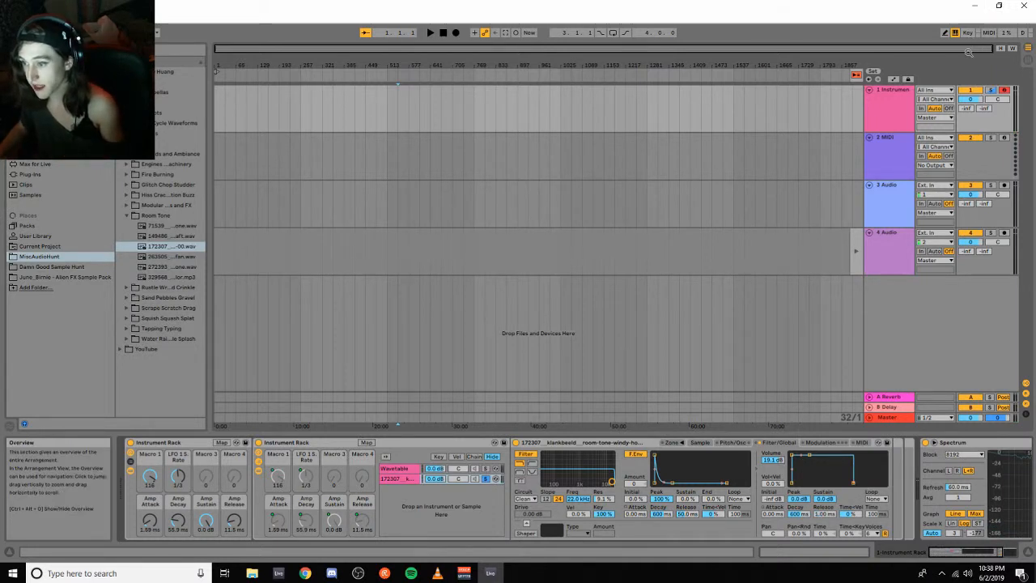
- Map the Sampler's volume envelope attack, decay, sustain and release to the matching Amp Attack, Amp Decay, Amp Sustain and Amp Release macros
{"action": "right_click", "coordinate": [772, 515]}
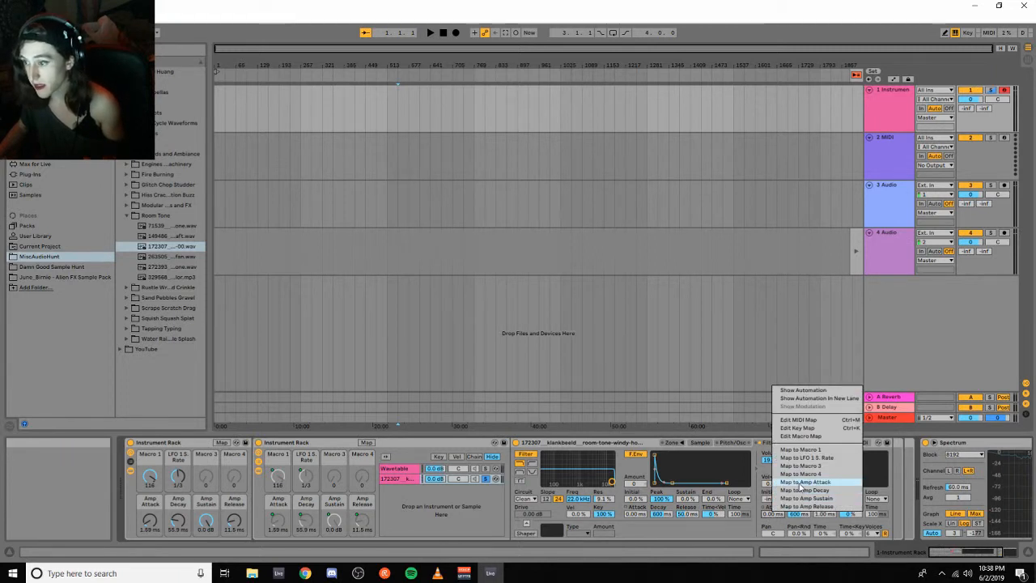
{"action": "left_click", "coordinate": [804, 483]}
{"action": "right_click", "coordinate": [798, 515]}
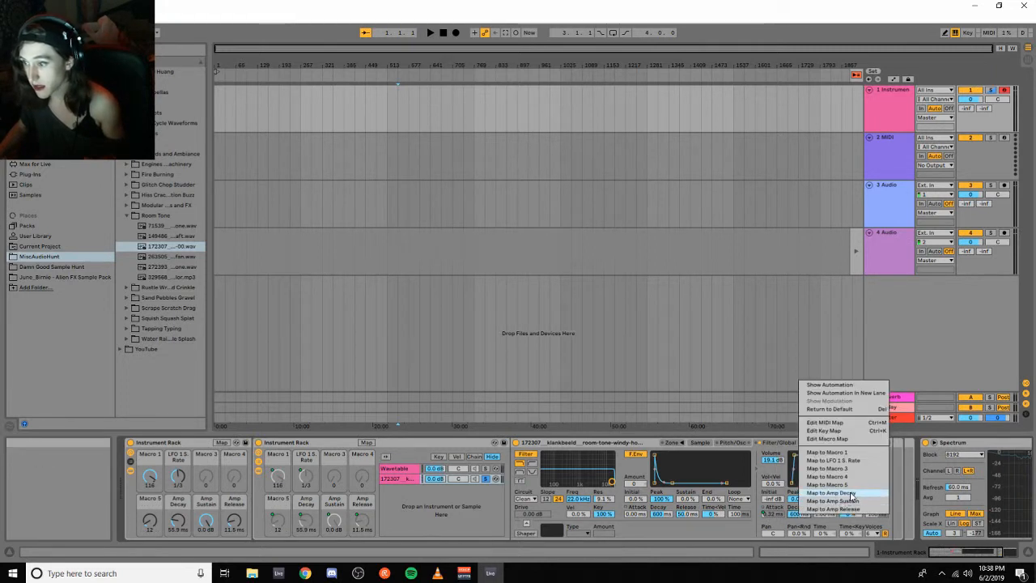
{"action": "left_click", "coordinate": [834, 496]}
{"action": "right_click", "coordinate": [832, 502]}
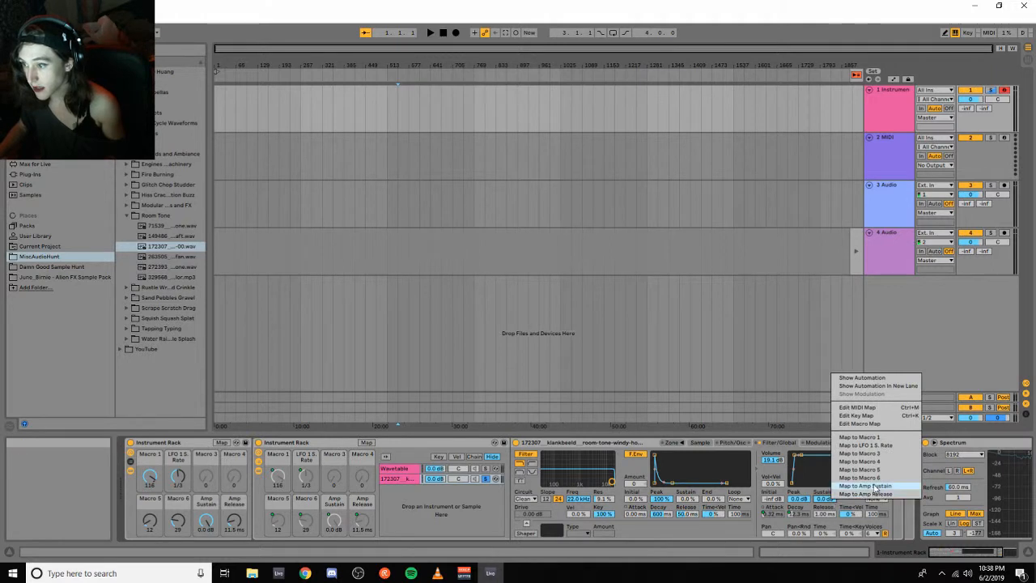
{"action": "left_click", "coordinate": [878, 488]}
{"action": "right_click", "coordinate": [822, 514]}
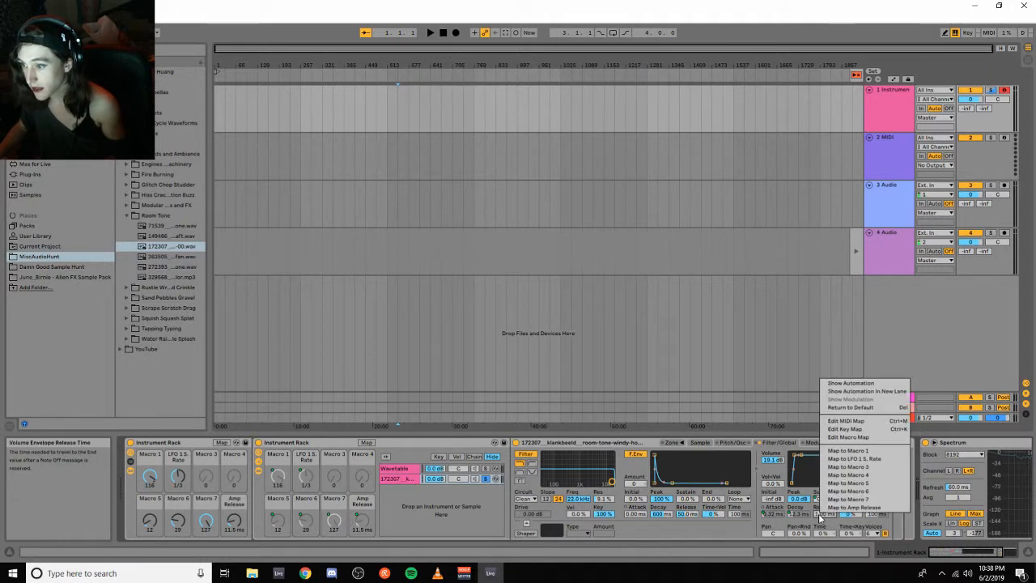
{"action": "left_click", "coordinate": [850, 508]}
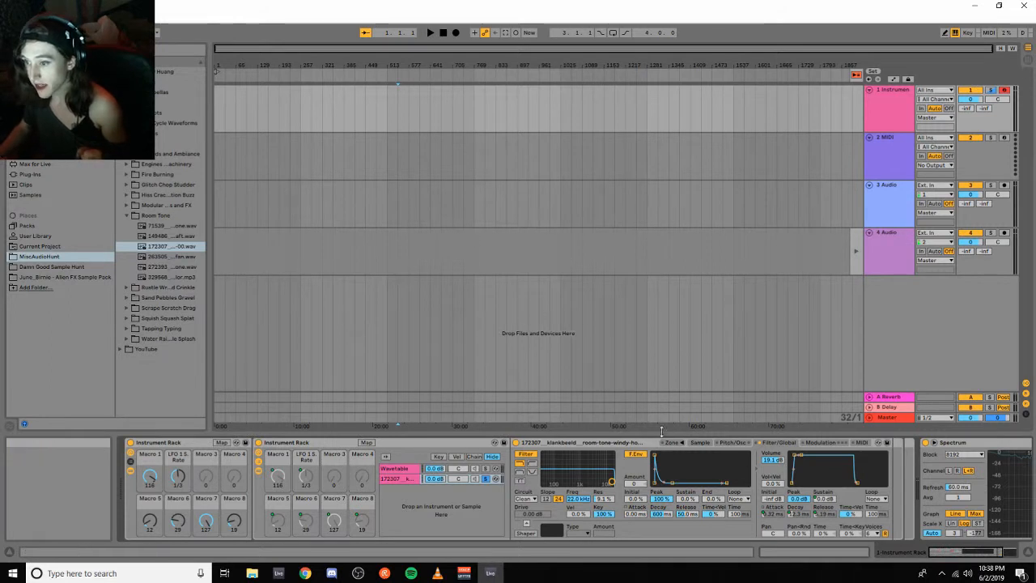
- Switch the Sampler's filter to high-pass and set its cutoff frequency to about 1.17 kHz
{"action": "left_click", "coordinate": [698, 444]}
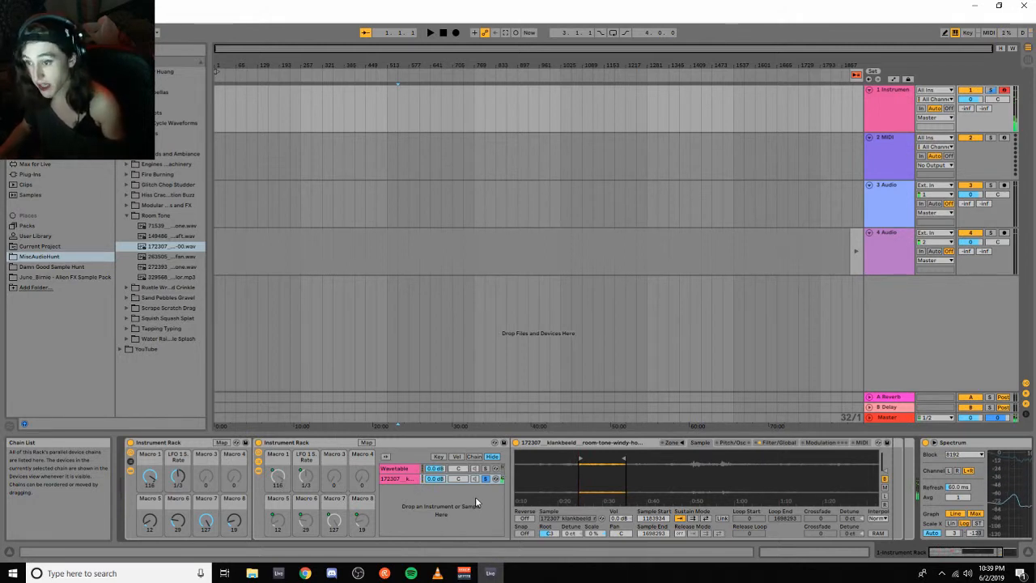
{"action": "left_click", "coordinate": [735, 443]}
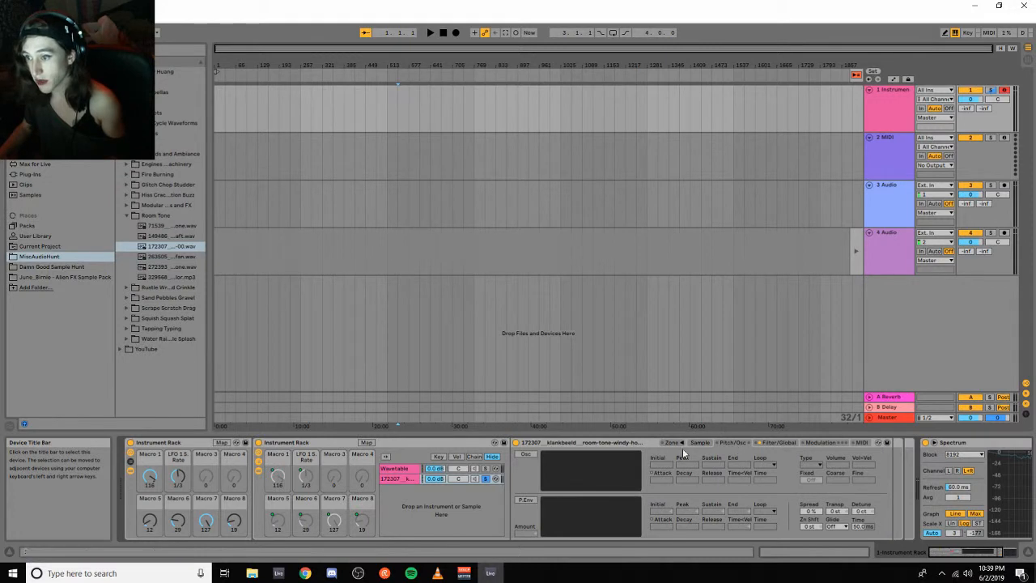
{"action": "left_click", "coordinate": [779, 443]}
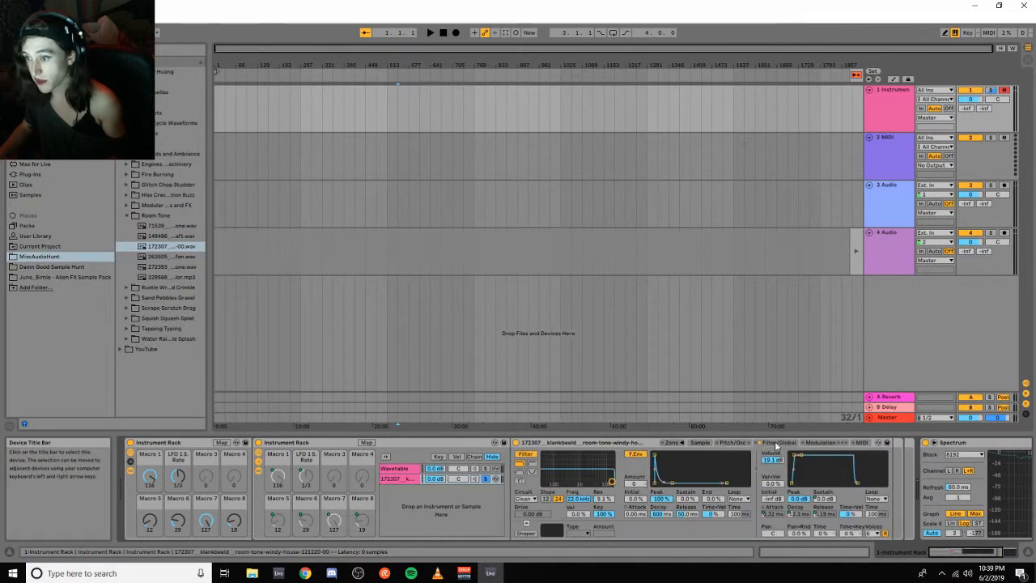
{"action": "left_click", "coordinate": [531, 465]}
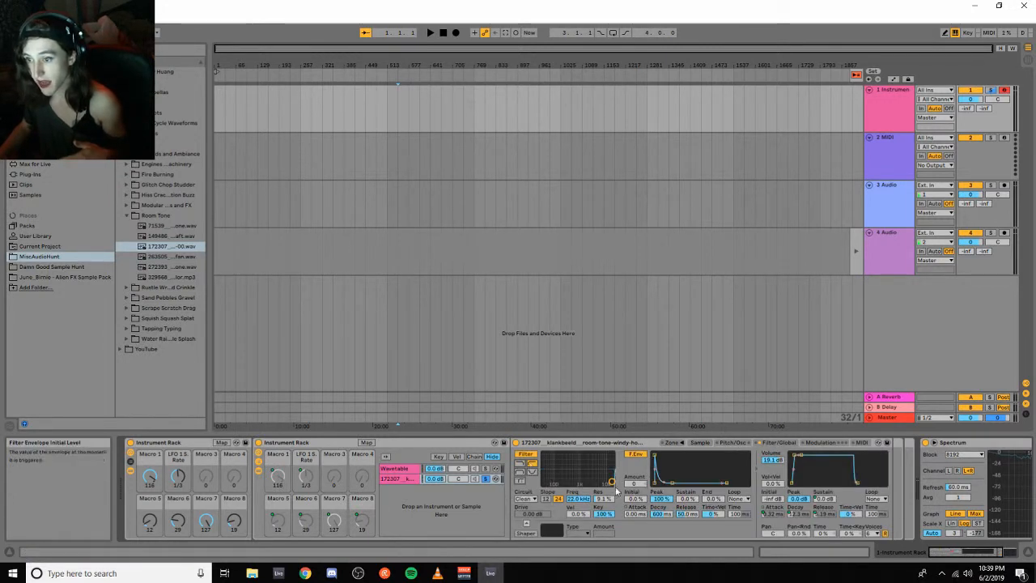
{"action": "left_click_drag", "start_coordinate": [613, 483], "coordinate": [578, 485]}
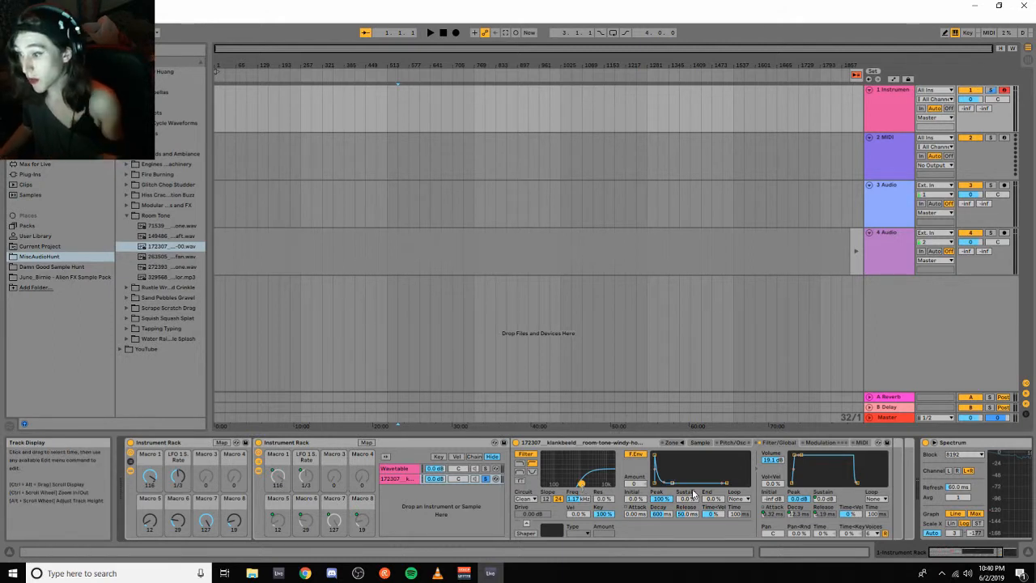
- Limit the Sampler to 1 voice and unsolo its chain to play it together with Wavetable
{"action": "left_click", "coordinate": [877, 536]}
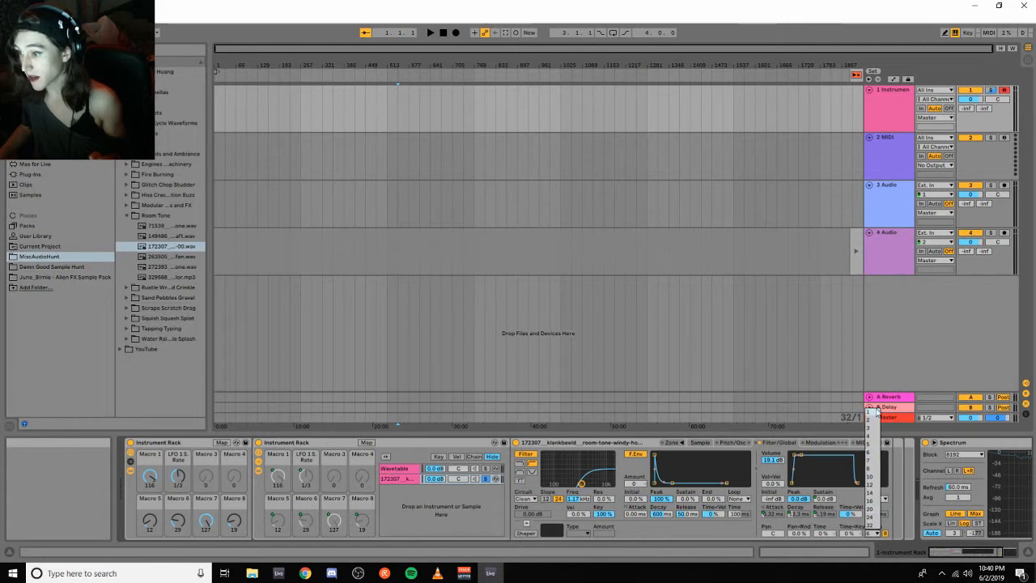
{"action": "left_click", "coordinate": [876, 412]}
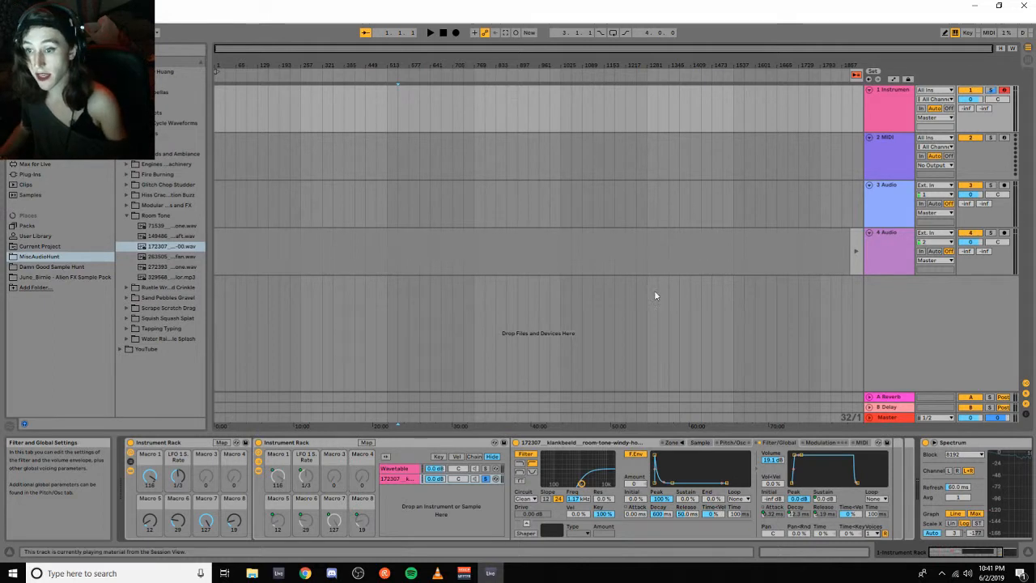
{"action": "left_click", "coordinate": [485, 480]}
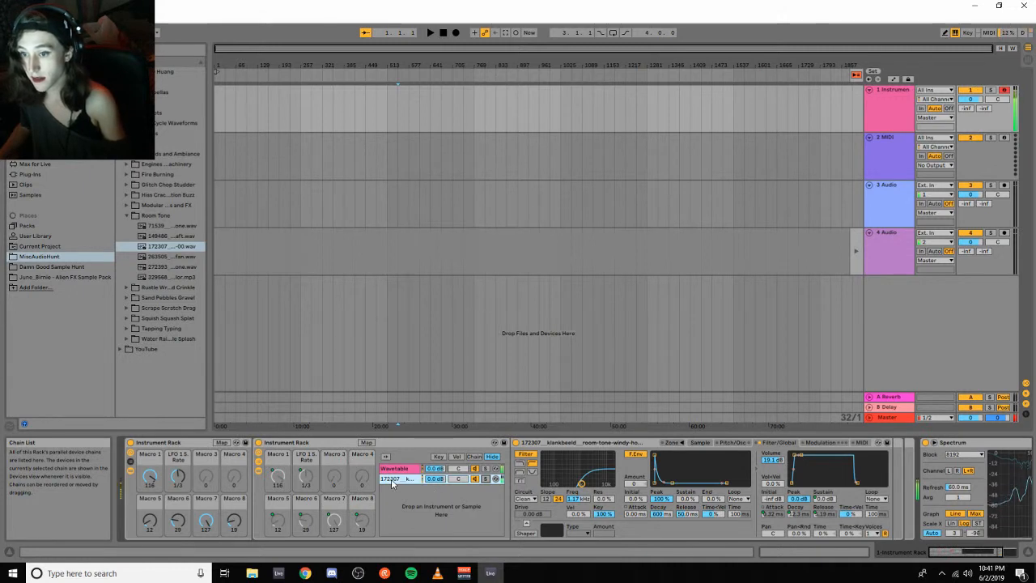
{"action": "key", "text": "z"}
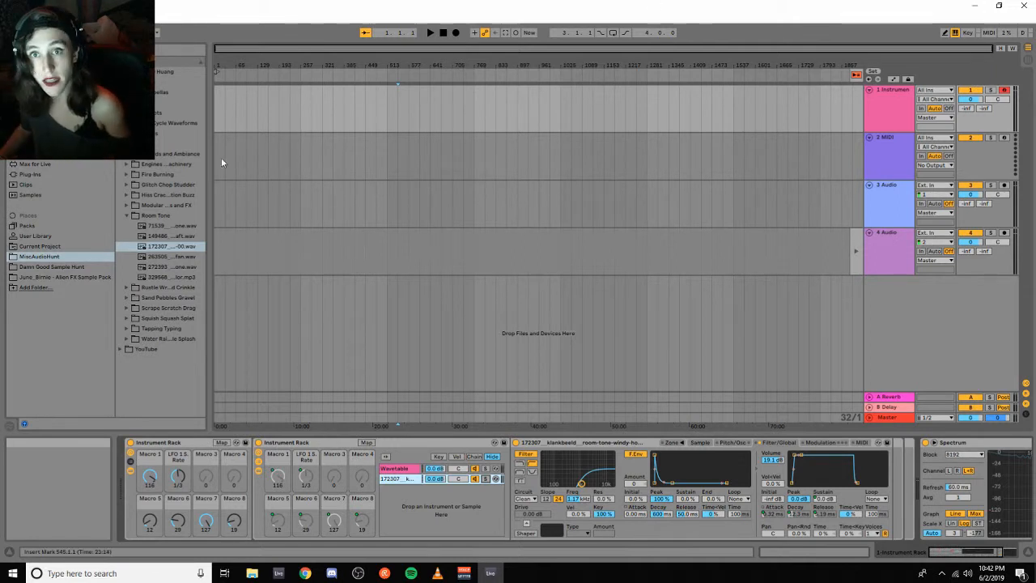
- Widen the browser and add a Saturator from the audio effects directly after the inner instrument rack
{"action": "left_click", "coordinate": [36, 143]}
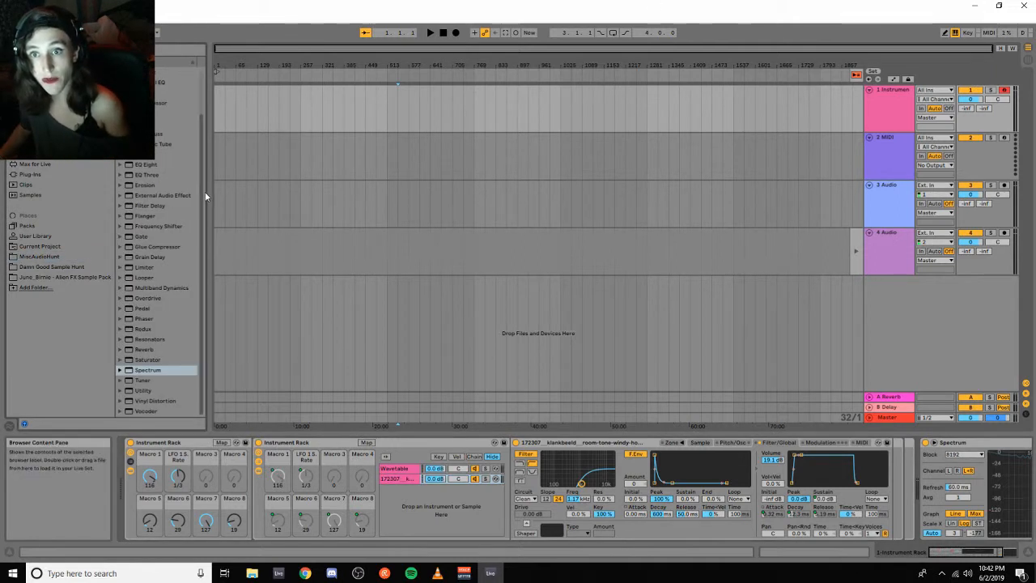
{"action": "left_click_drag", "start_coordinate": [204, 191], "coordinate": [252, 198]}
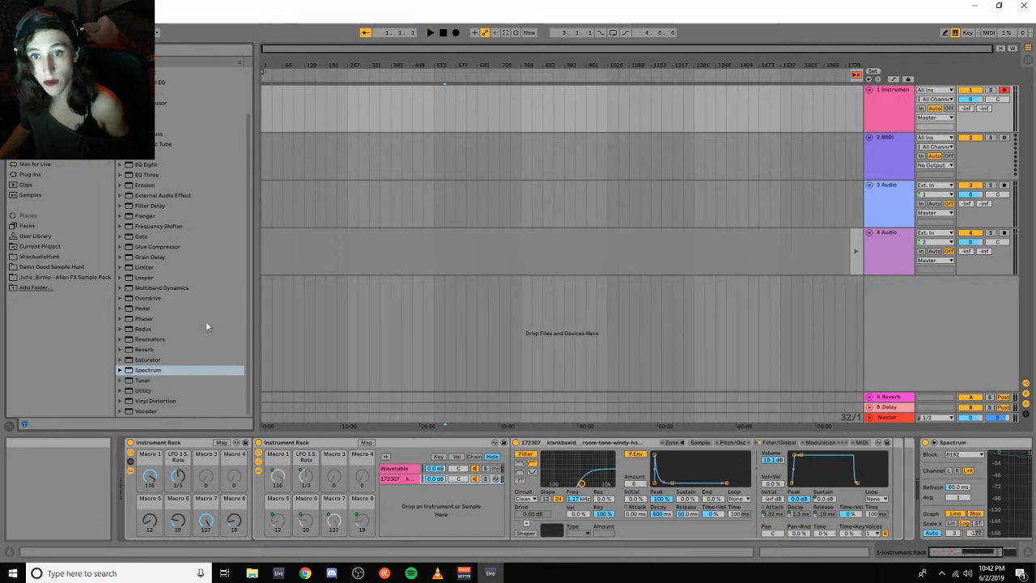
{"action": "left_click", "coordinate": [147, 359]}
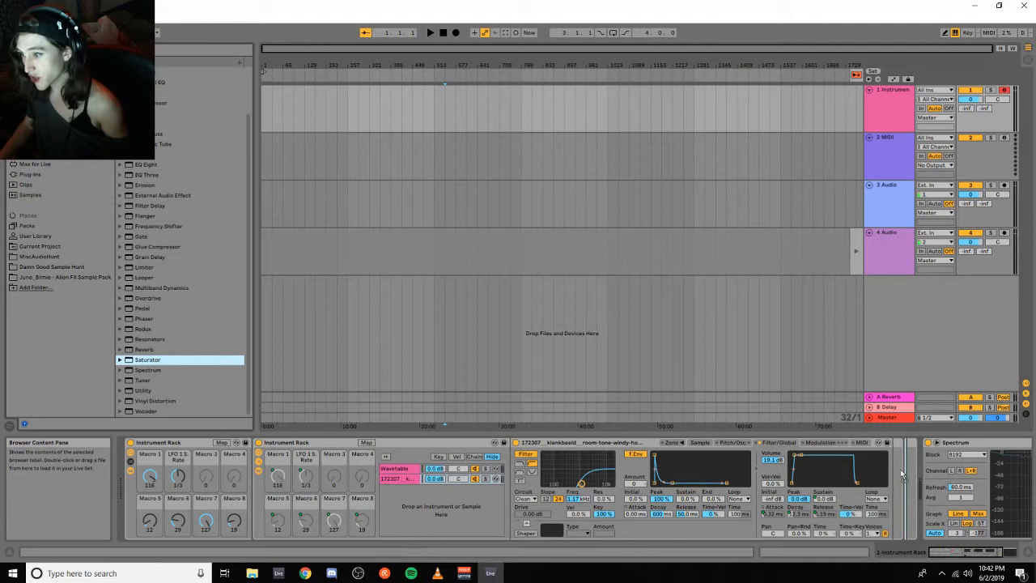
{"action": "left_click_drag", "start_coordinate": [901, 469], "coordinate": [901, 468]}
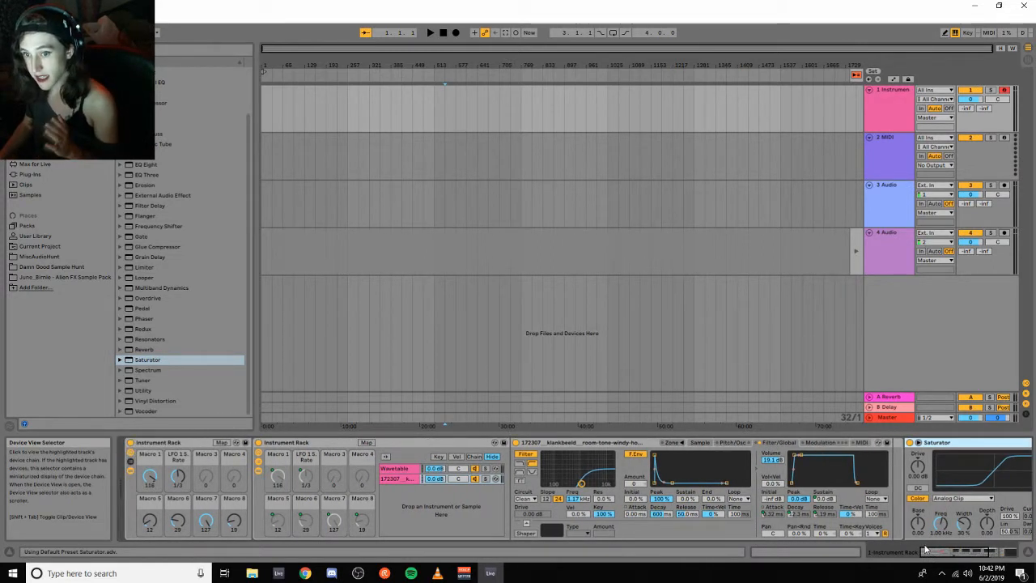
- Switch between the Wavetable and Sampler chains to check the Saturator's place after both, ending on Wavetable
{"action": "left_click_drag", "start_coordinate": [931, 554], "coordinate": [951, 554]}
{"action": "left_click", "coordinate": [319, 482]}
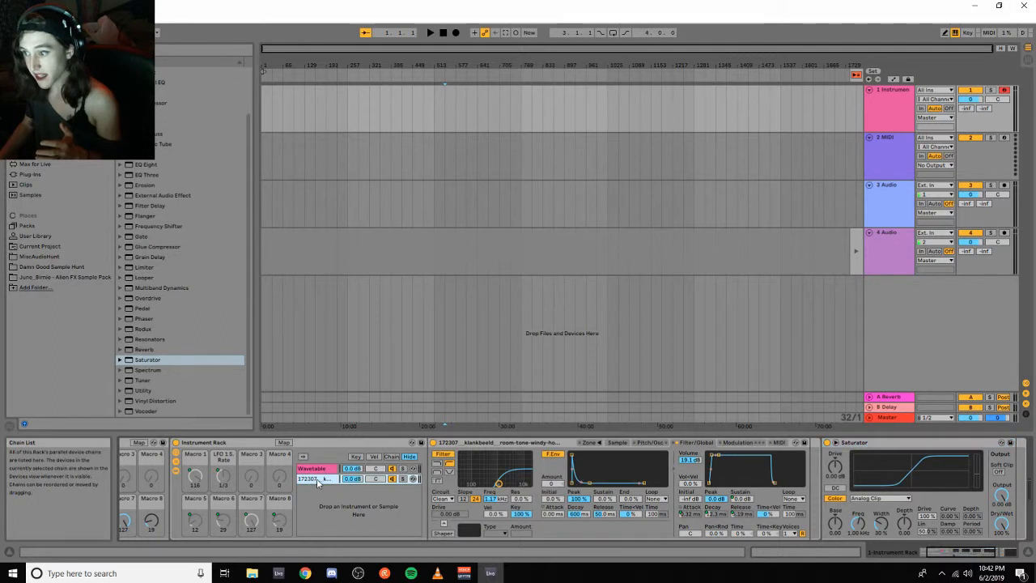
{"action": "left_click", "coordinate": [321, 469]}
{"action": "left_click", "coordinate": [321, 481]}
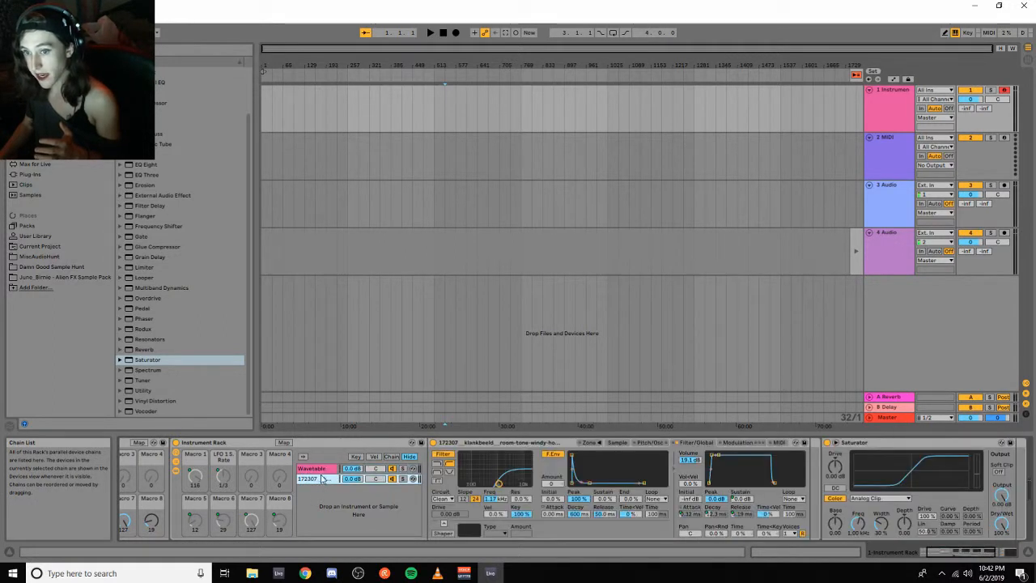
{"action": "left_click", "coordinate": [321, 469]}
- Set the Saturator's drive to 7.43 dB, its curve type to Medium Curve and its dry/wet to 34.1 %
{"action": "left_click_drag", "start_coordinate": [955, 553], "coordinate": [968, 553]}
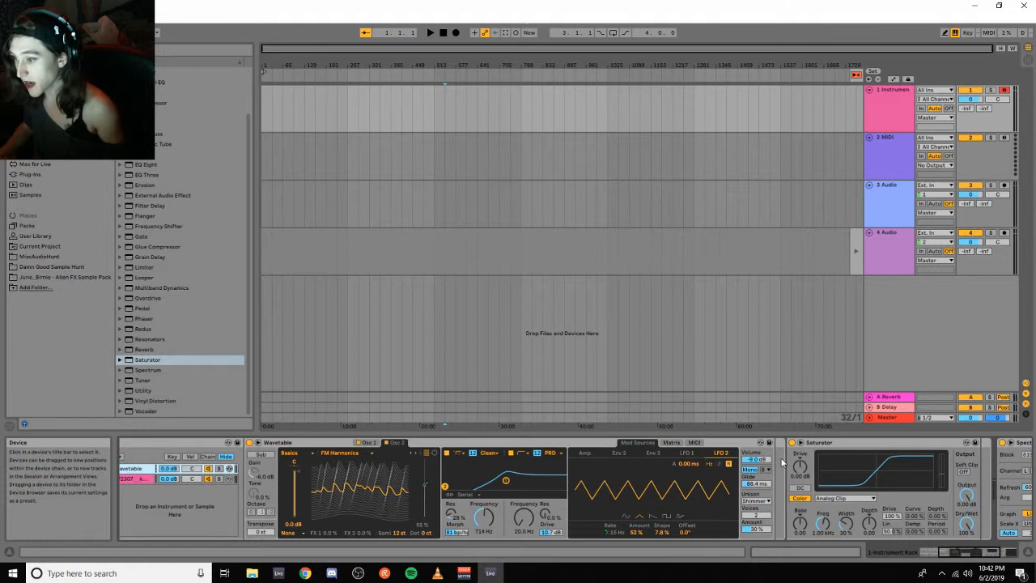
{"action": "left_click_drag", "start_coordinate": [799, 468], "coordinate": [800, 454]}
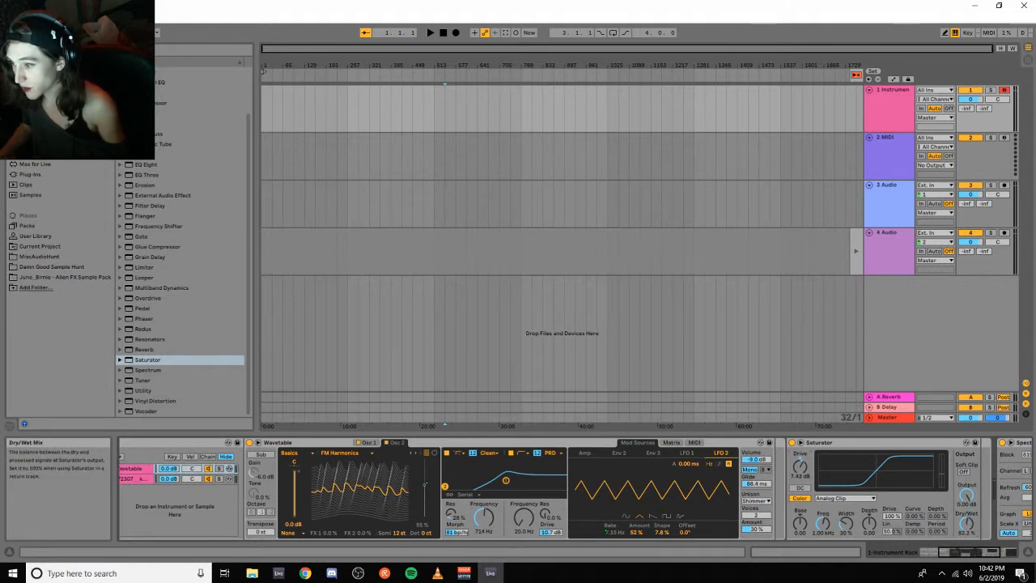
{"action": "left_click_drag", "start_coordinate": [970, 529], "coordinate": [970, 533]}
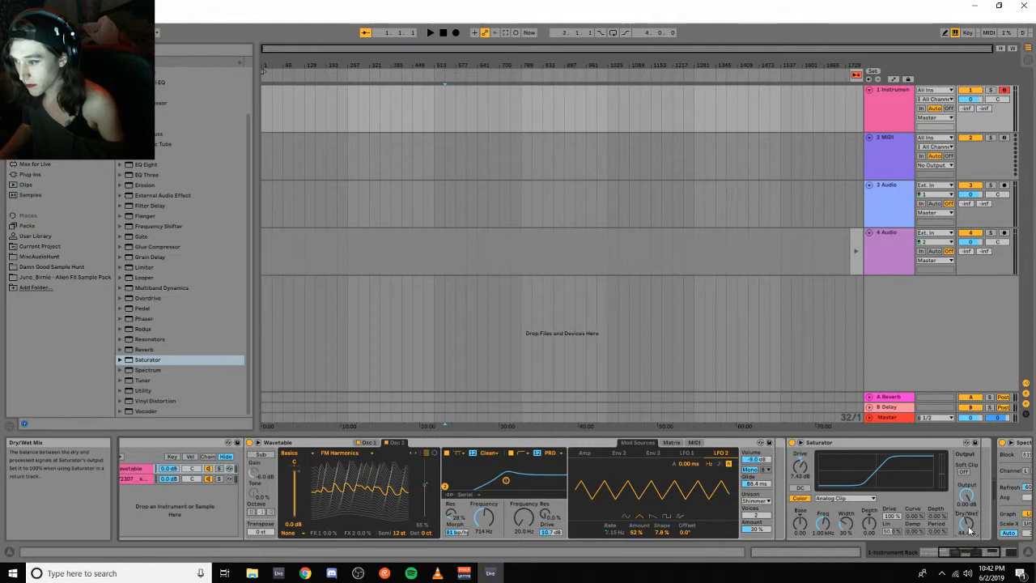
{"action": "left_click", "coordinate": [832, 499]}
{"action": "left_click", "coordinate": [842, 490]}
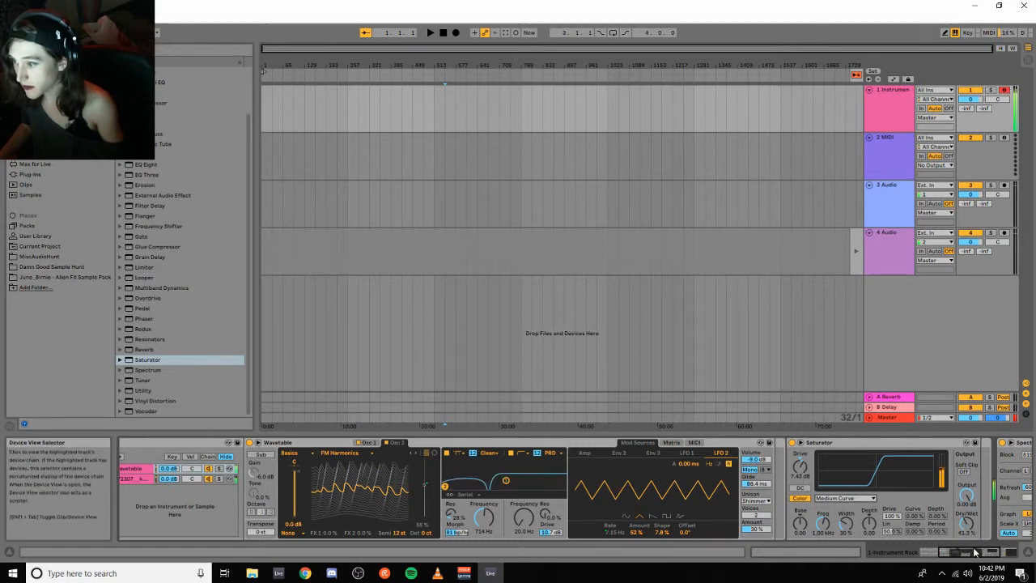
{"action": "left_click_drag", "start_coordinate": [968, 526], "coordinate": [982, 556]}
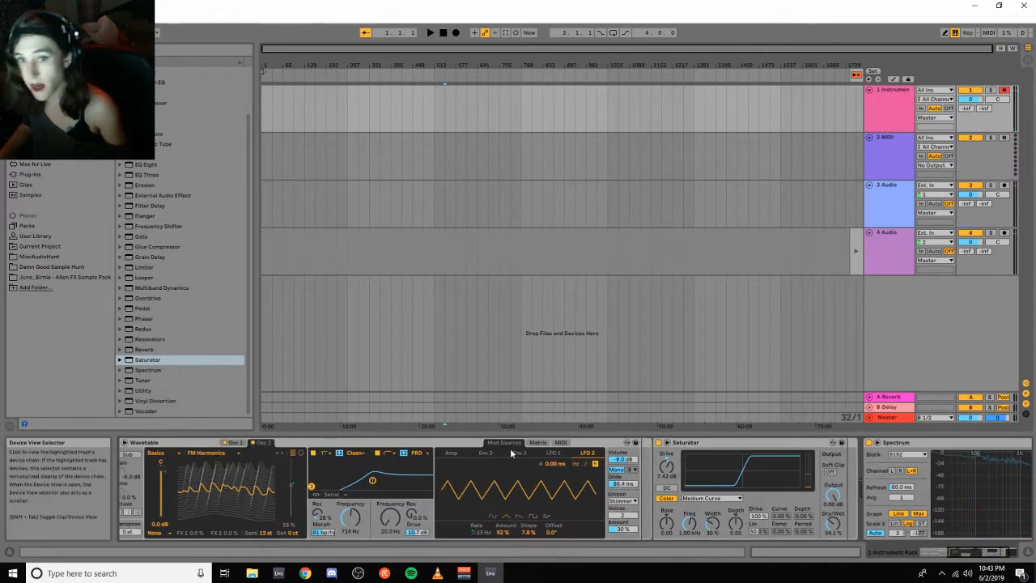
- Find the Phaser among the audio effects and add it after the Saturator
{"action": "scroll", "coordinate": [152, 381], "scroll_direction": "up", "scroll_amount": 3}
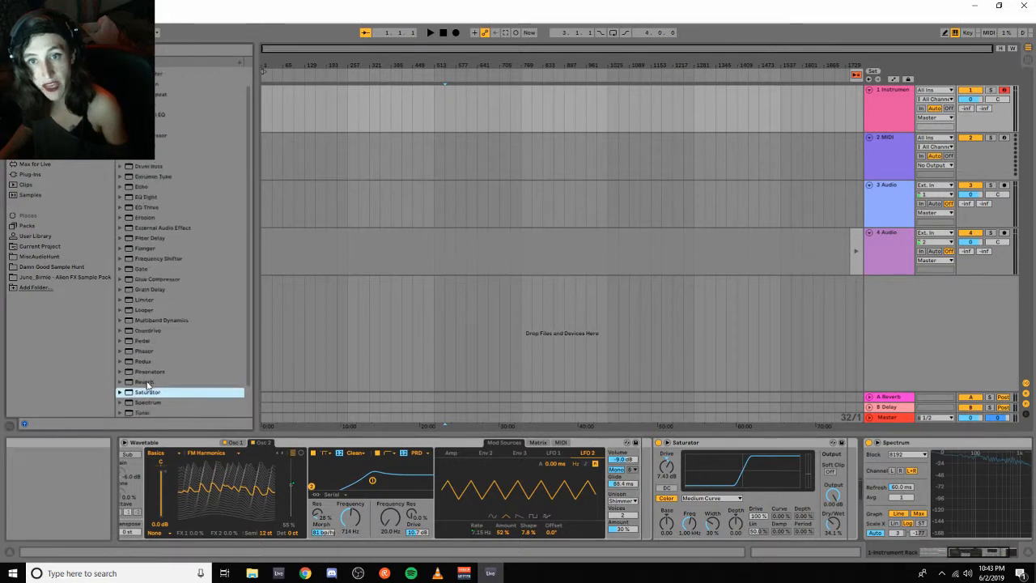
{"action": "scroll", "coordinate": [166, 343], "scroll_direction": "up", "scroll_amount": 1}
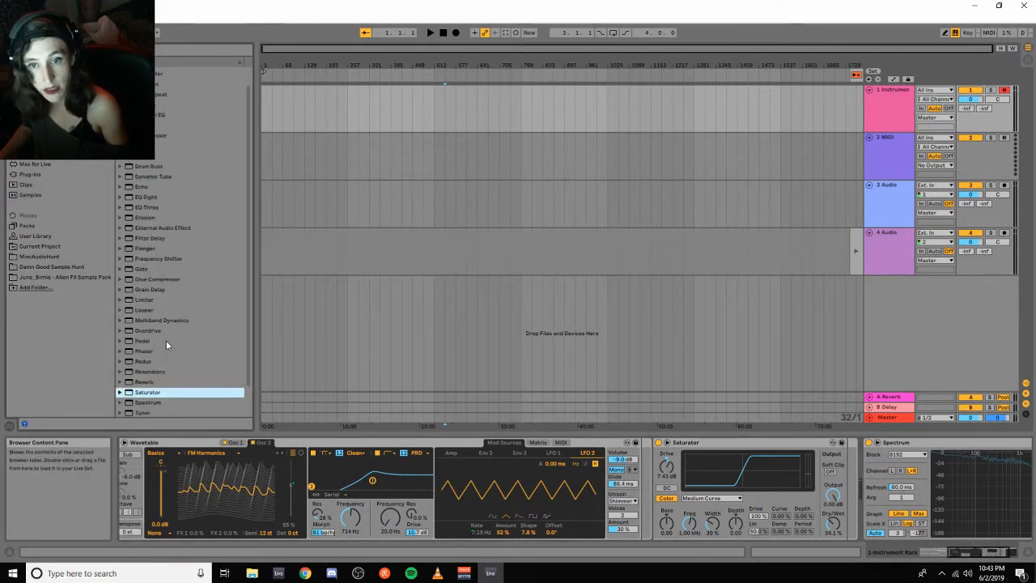
{"action": "left_click_drag", "start_coordinate": [141, 373], "coordinate": [843, 479]}
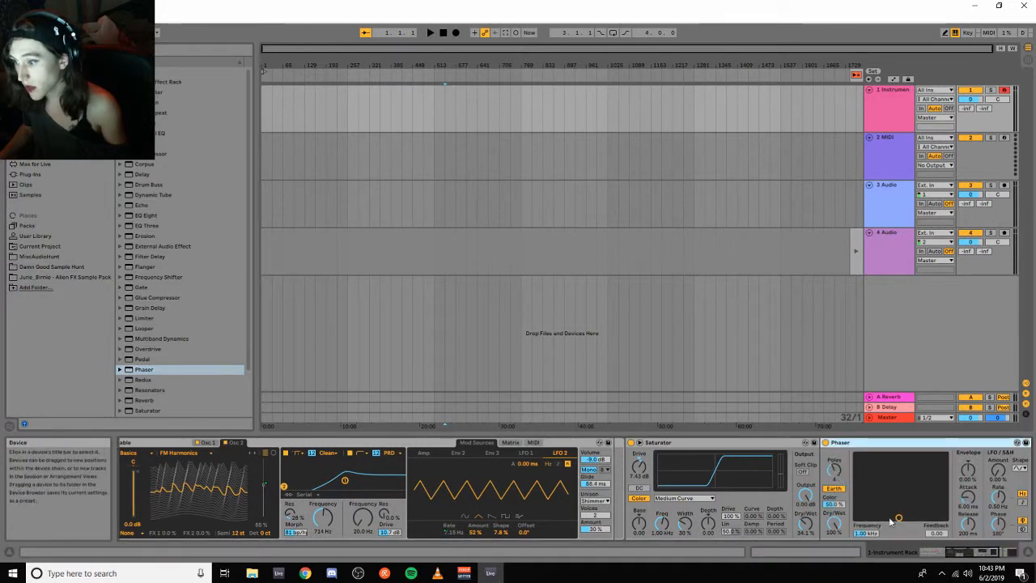
- Set the Phaser's frequency to about 1.09 kHz, feedback to 0.92, color to 64.1 and dry/wet to 50 %
{"action": "left_click_drag", "start_coordinate": [898, 517], "coordinate": [900, 512]}
{"action": "left_click_drag", "start_coordinate": [836, 539], "coordinate": [836, 555]}
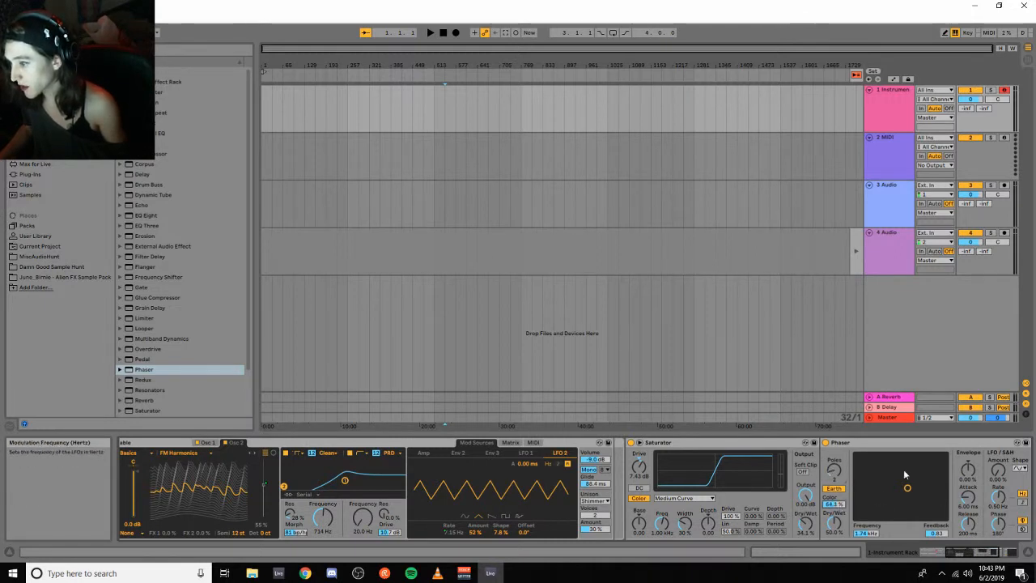
{"action": "mouse_move", "coordinate": [908, 486]}
{"action": "left_mouse_down"}
{"action": "mouse_move", "coordinate": [923, 483]}
{"action": "mouse_move", "coordinate": [900, 473]}
{"action": "left_mouse_up"}
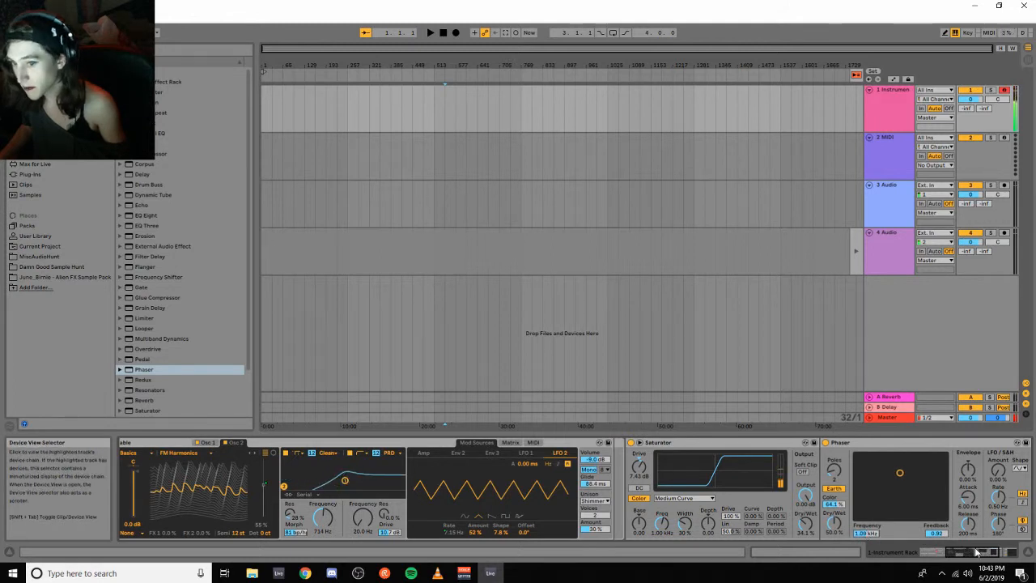
- Set Macro 1 to 46, then the Phaser's frequency to about 697 Hz and its feedback to 0.84
{"action": "left_click_drag", "start_coordinate": [976, 552], "coordinate": [923, 551]}
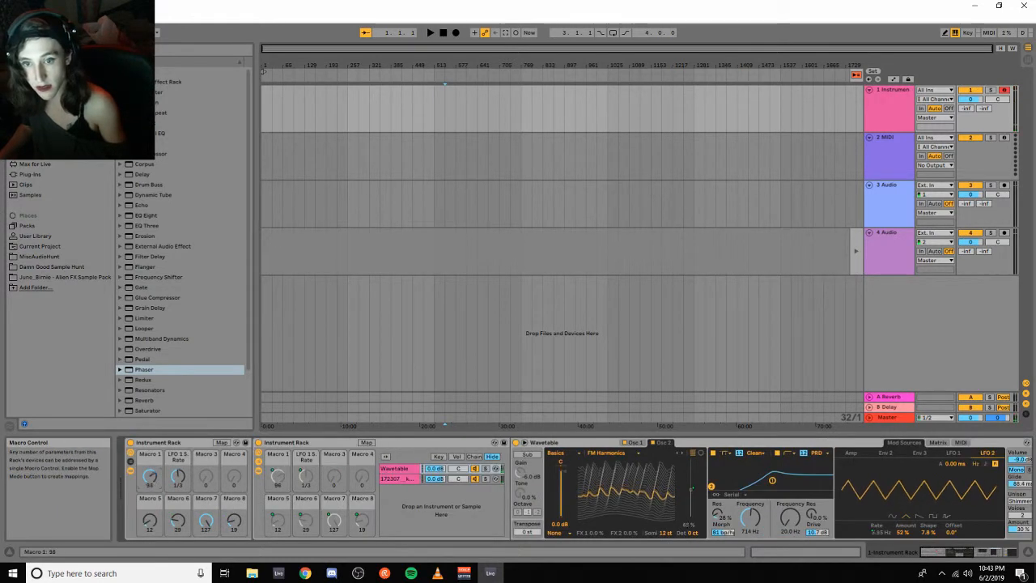
{"action": "left_click_drag", "start_coordinate": [151, 480], "coordinate": [151, 528]}
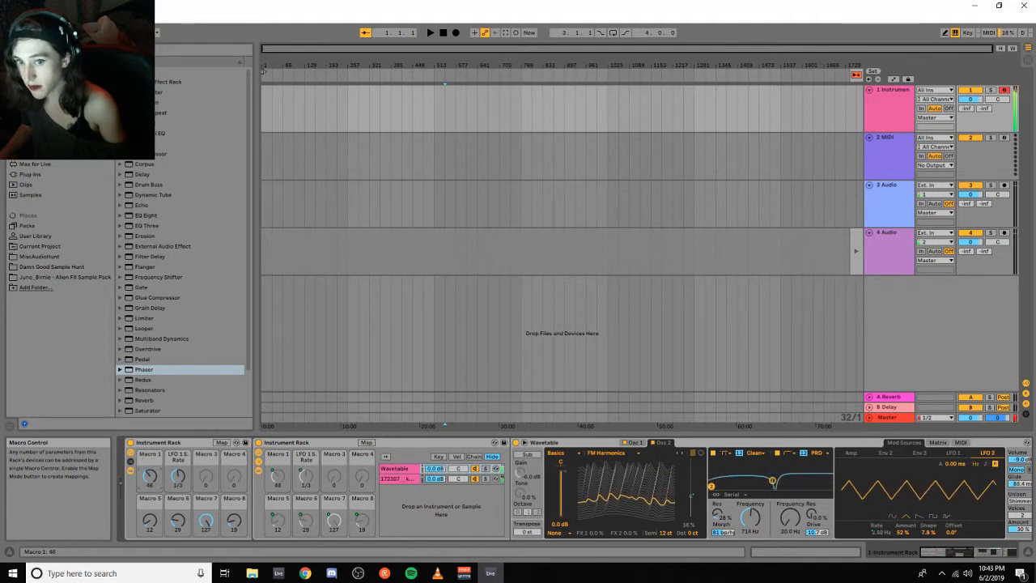
{"action": "left_click", "coordinate": [986, 551]}
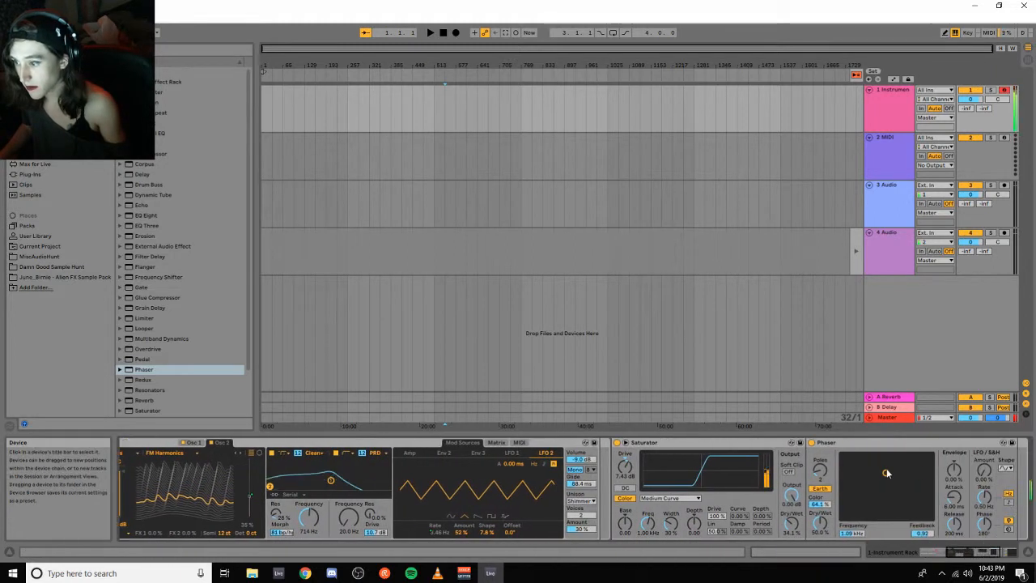
{"action": "left_click_drag", "start_coordinate": [890, 480], "coordinate": [899, 486]}
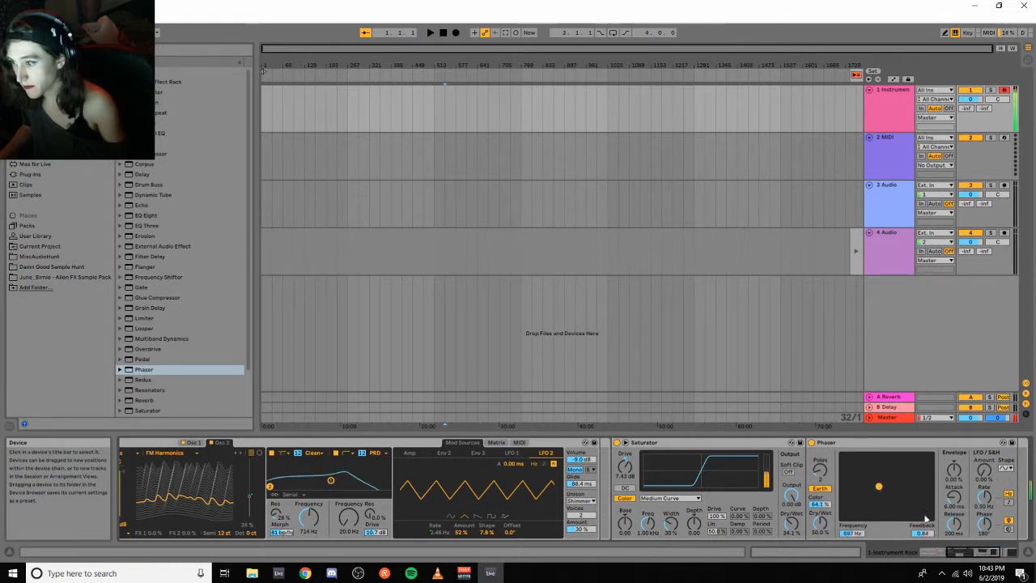
{"action": "left_click", "coordinate": [971, 553]}
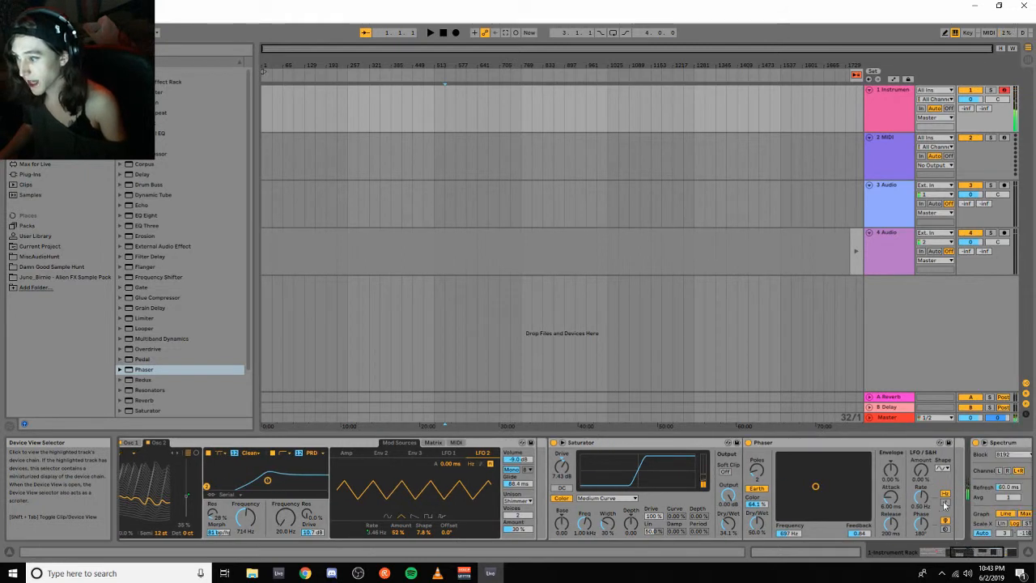
- Set the volume of both the Wavetable and the Sampler chains to -4.0 dB
{"action": "left_click", "coordinate": [949, 553]}
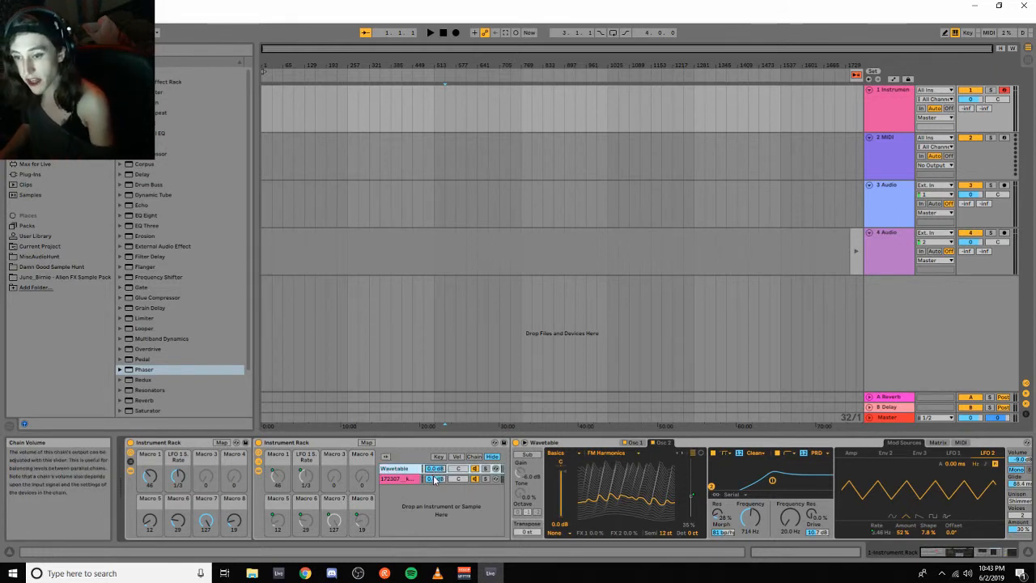
{"action": "left_click", "coordinate": [437, 479]}
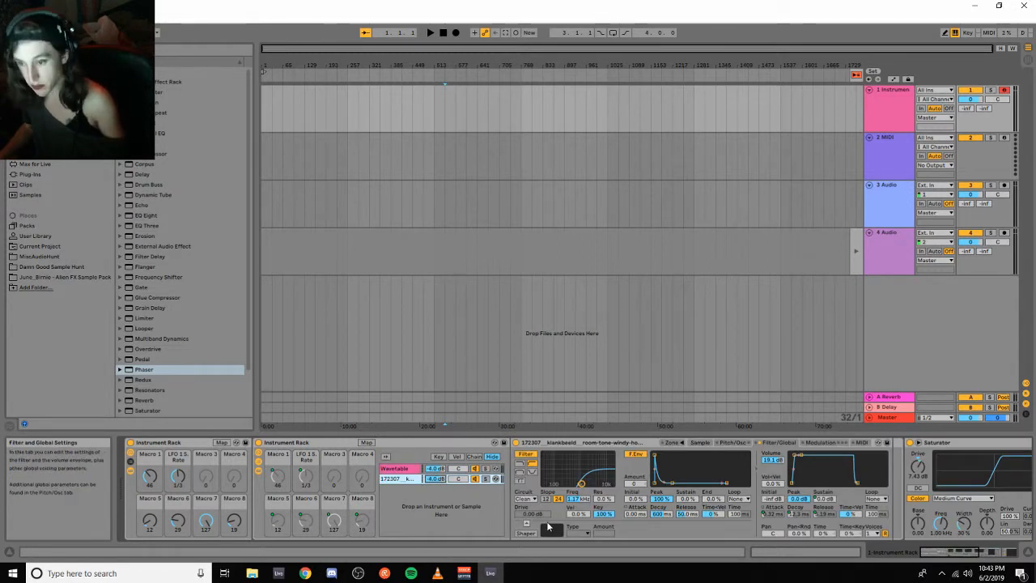
{"action": "left_click", "coordinate": [965, 553]}
{"action": "left_click", "coordinate": [982, 557]}
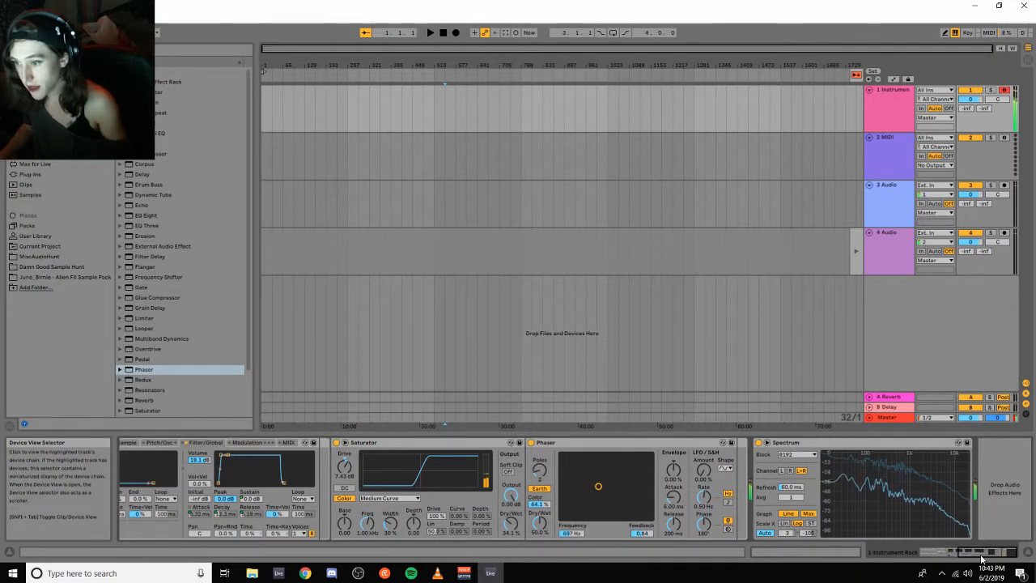
- Rebalance the two layers by lowering the Wavetable chain's volume to -7.0 dB
{"action": "left_click_drag", "start_coordinate": [981, 558], "coordinate": [423, 515]}
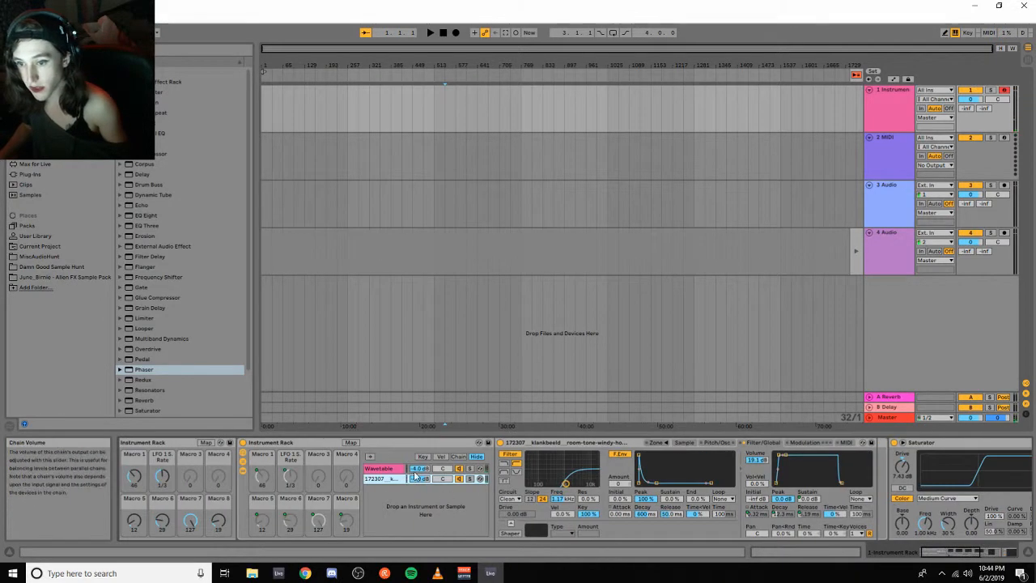
{"action": "left_click", "coordinate": [416, 470]}
{"action": "left_click", "coordinate": [421, 478]}
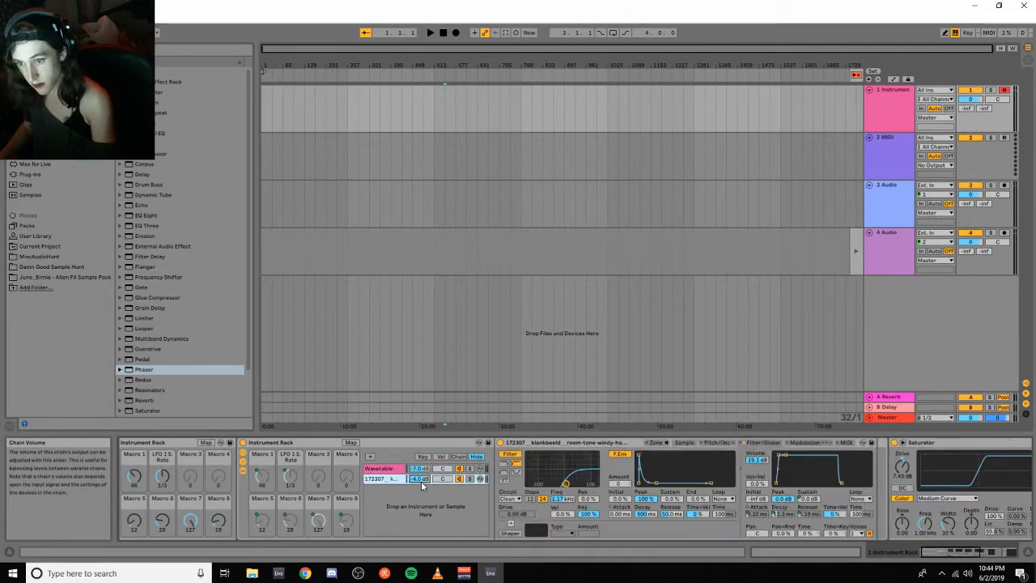
{"action": "left_click_drag", "start_coordinate": [955, 555], "coordinate": [981, 553]}
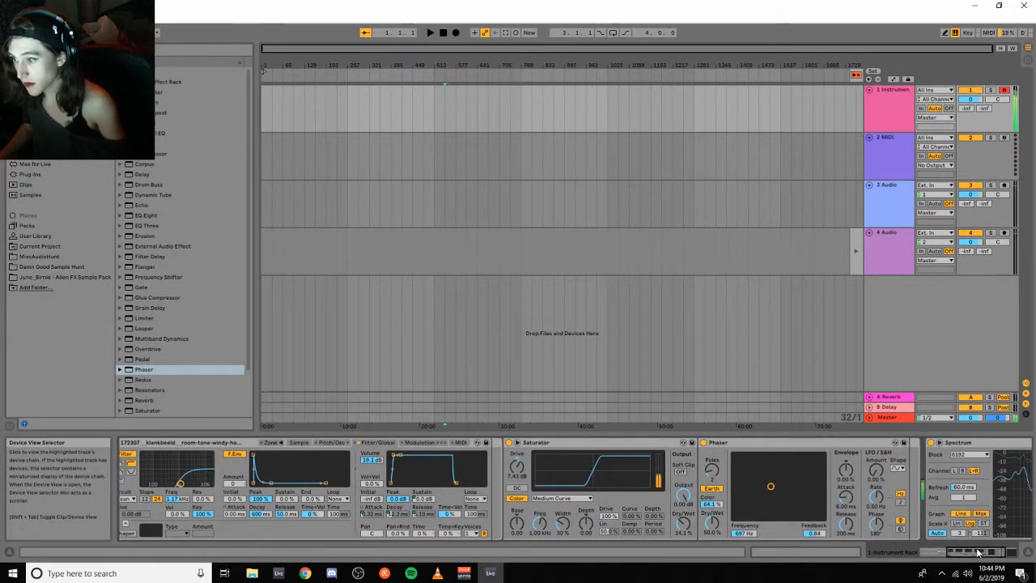
{"action": "left_click_drag", "start_coordinate": [979, 553], "coordinate": [953, 555]}
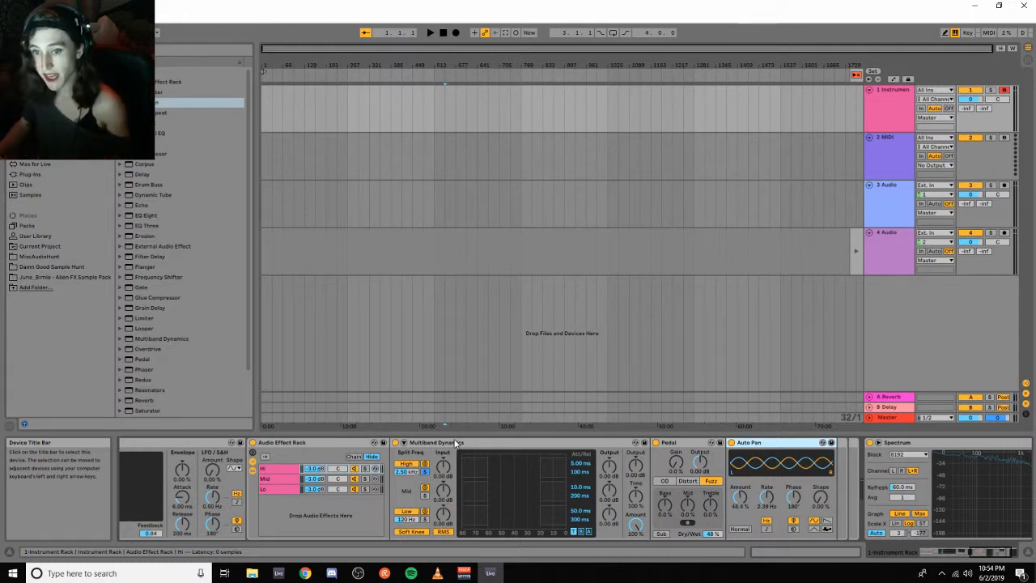
- Examine the effects on the Hi, Mid and Lo chains of the Audio Effect Rack one after another
{"action": "left_click", "coordinate": [281, 469]}
{"action": "left_click", "coordinate": [285, 488]}
{"action": "left_click", "coordinate": [285, 478]}
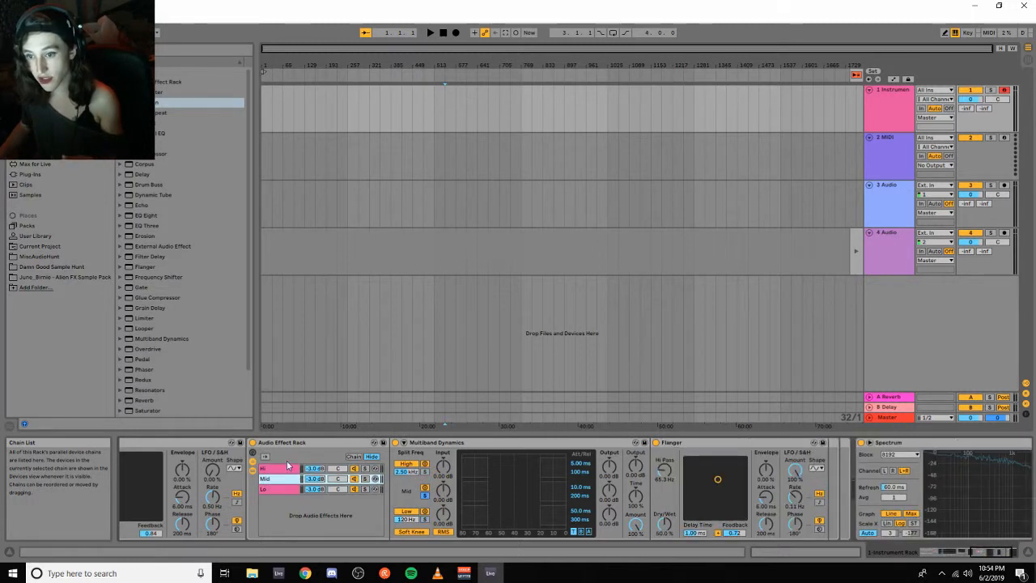
{"action": "left_click", "coordinate": [284, 470]}
{"action": "left_click", "coordinate": [284, 479]}
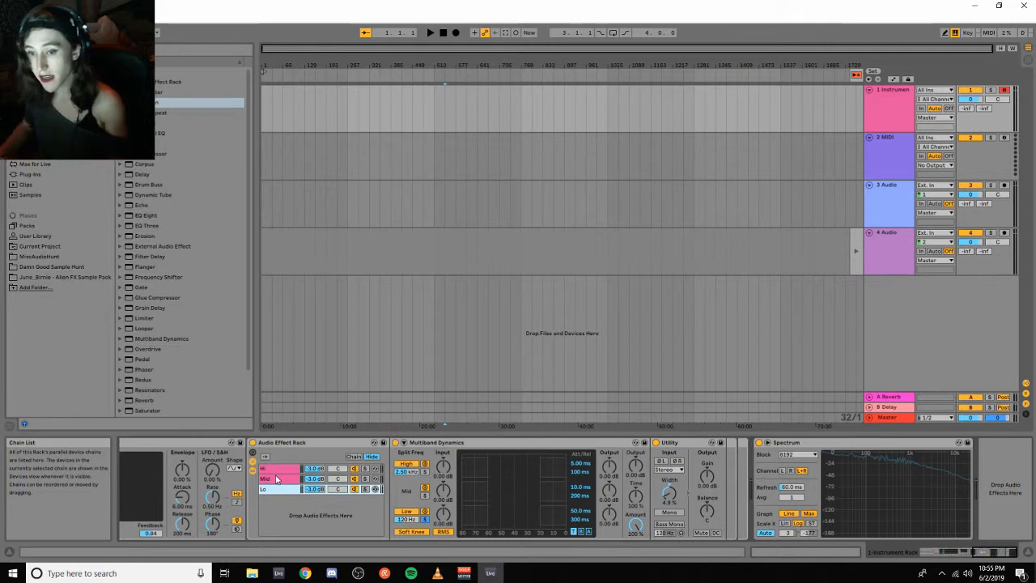
{"action": "left_click", "coordinate": [292, 472]}
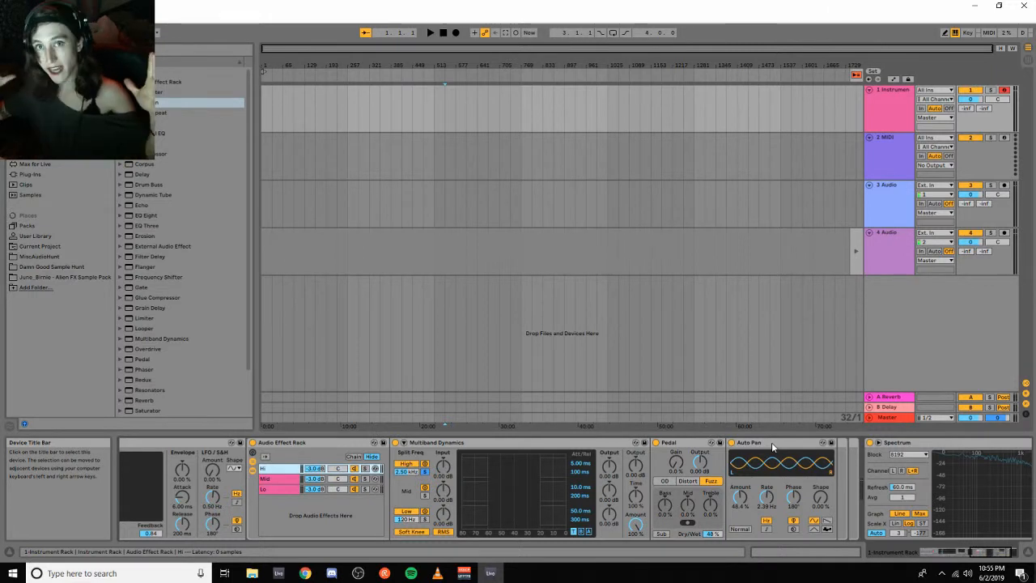
{"action": "left_click", "coordinate": [275, 478]}
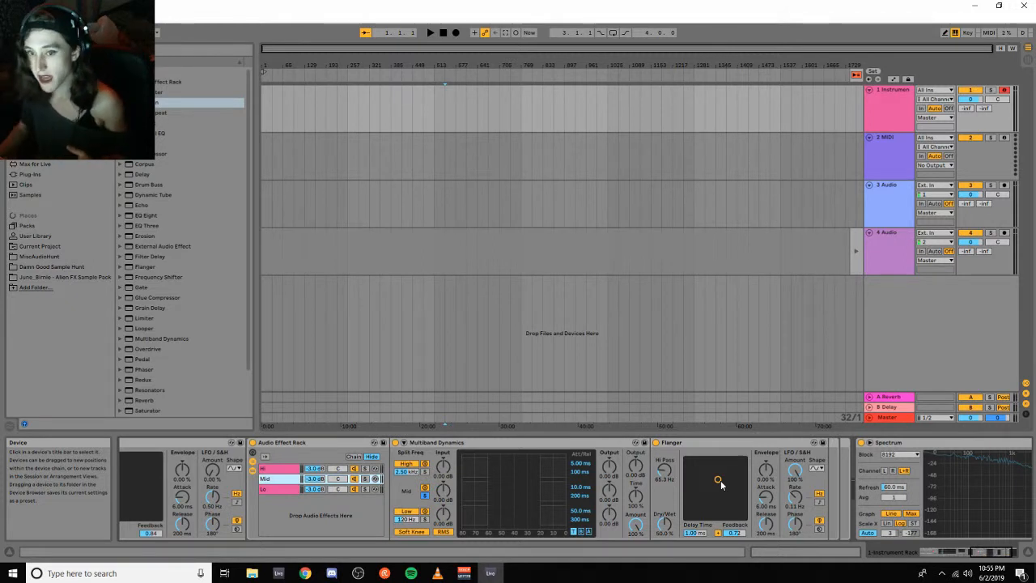
{"action": "left_click", "coordinate": [290, 490]}
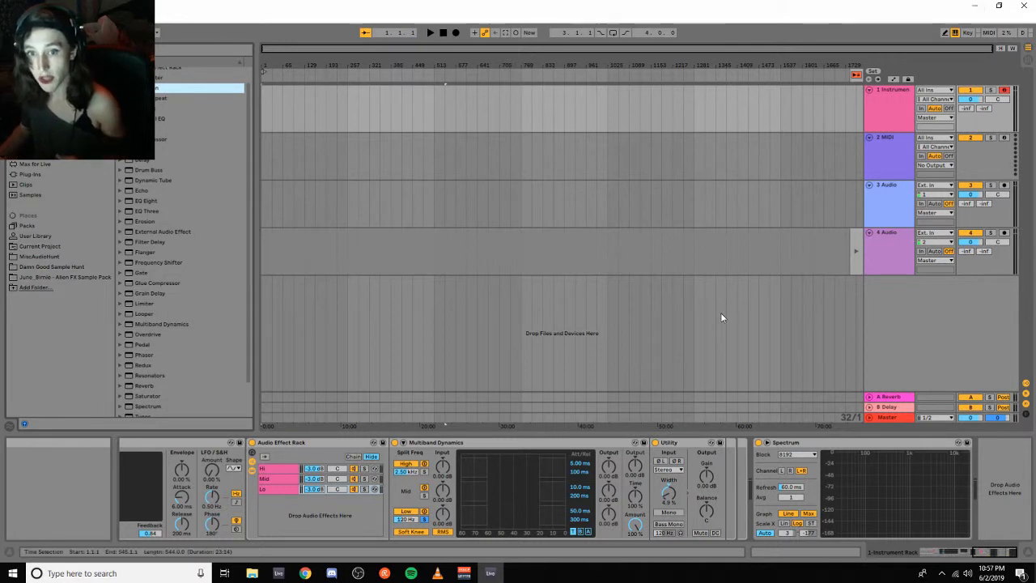
- Find the OTT preset of Multiband Dynamics and add it after the Audio Effect Rack
{"action": "left_click", "coordinate": [162, 324]}
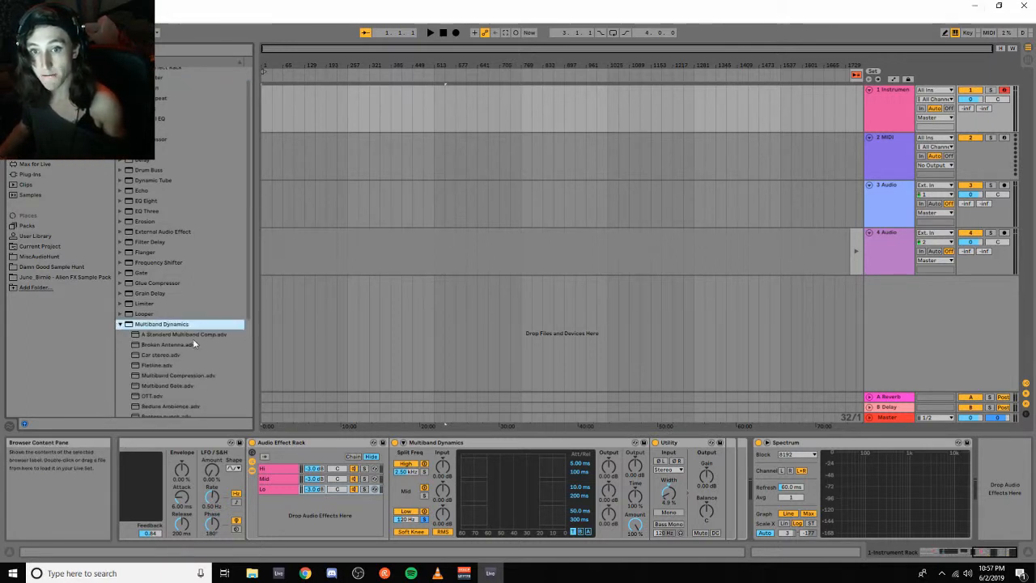
{"action": "scroll", "coordinate": [190, 345], "scroll_direction": "down", "scroll_amount": 1}
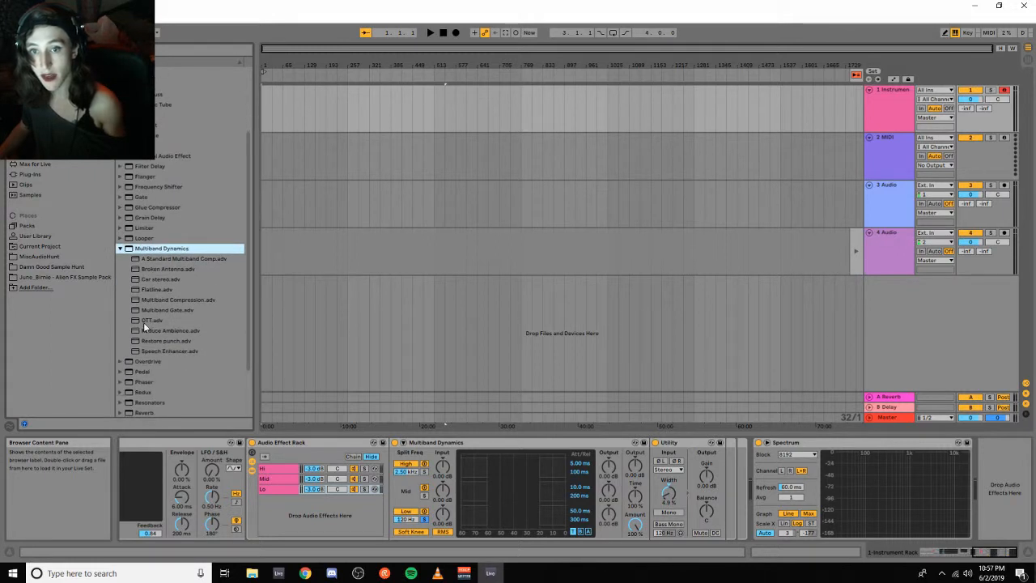
{"action": "left_click", "coordinate": [144, 321]}
{"action": "left_click_drag", "start_coordinate": [144, 324], "coordinate": [737, 457]}
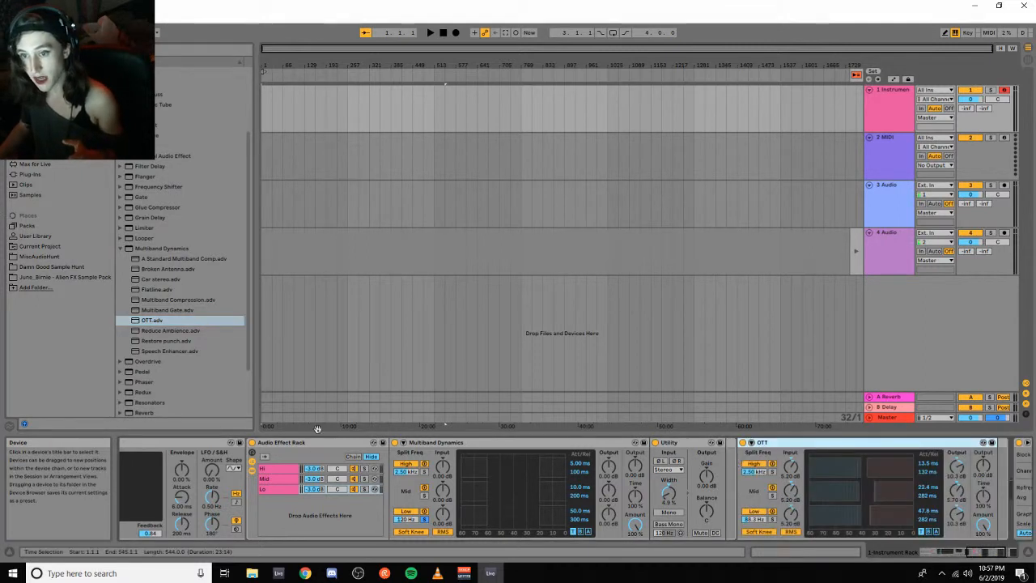
- Fold the Multiband Dynamics and Audio Effect Rack devices and set the OTT's amount to 52 %
{"action": "double_click", "coordinate": [440, 443]}
{"action": "double_click", "coordinate": [309, 442]}
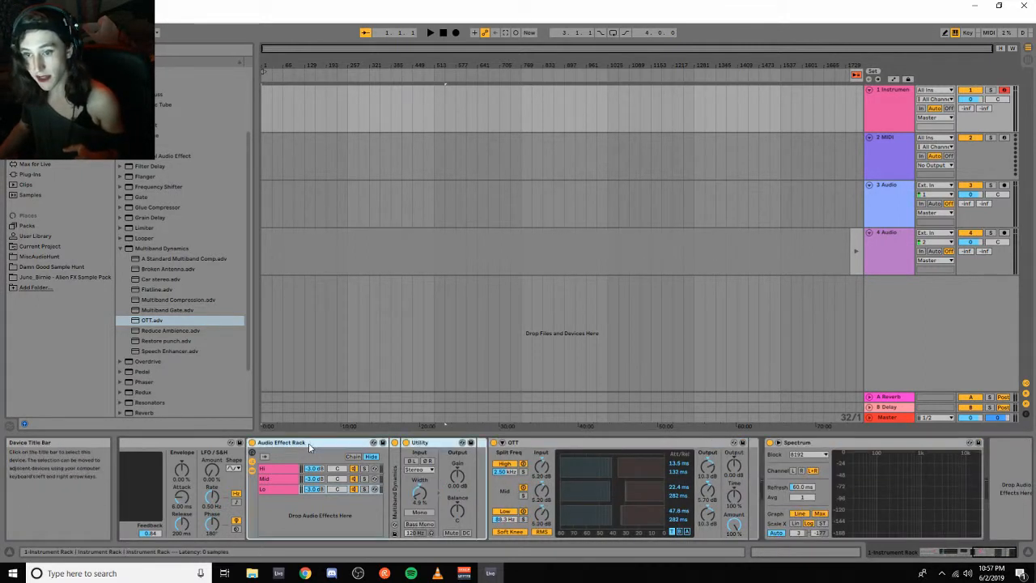
{"action": "left_click_drag", "start_coordinate": [505, 523], "coordinate": [503, 525]}
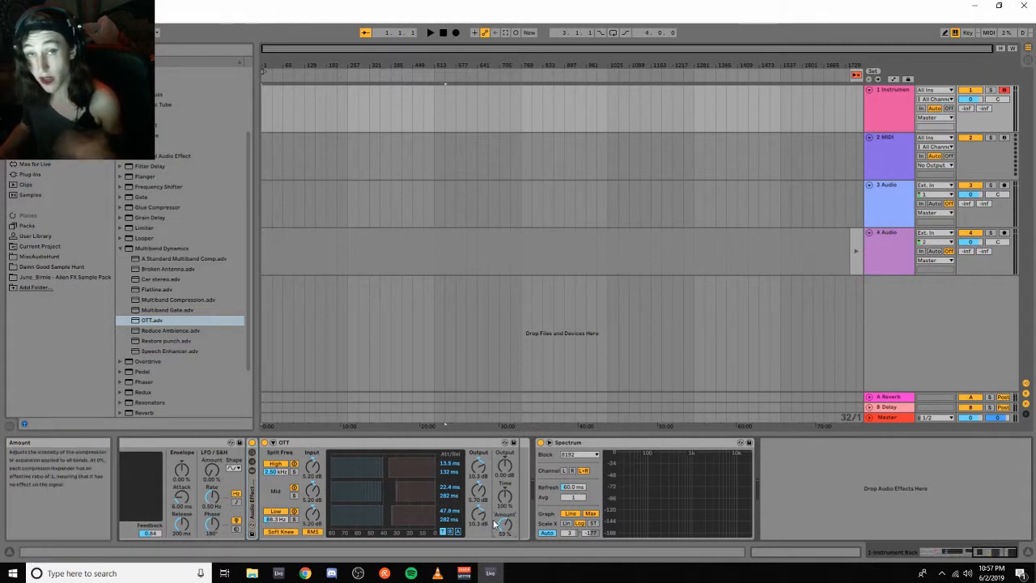
{"action": "left_click_drag", "start_coordinate": [503, 528], "coordinate": [502, 523]}
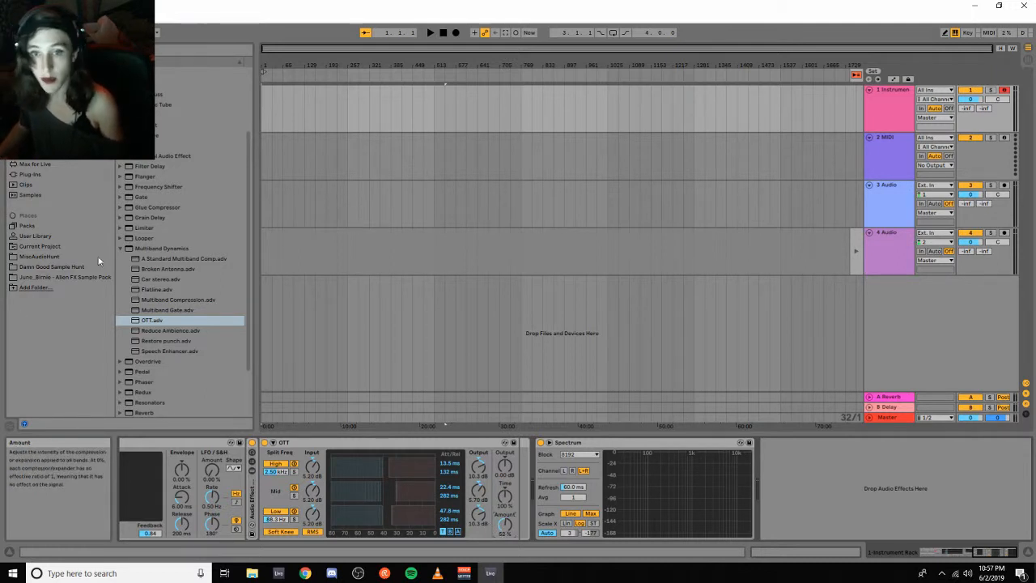
- Add a second Saturator between the Audio Effect Rack and the OTT
{"action": "left_click", "coordinate": [119, 249]}
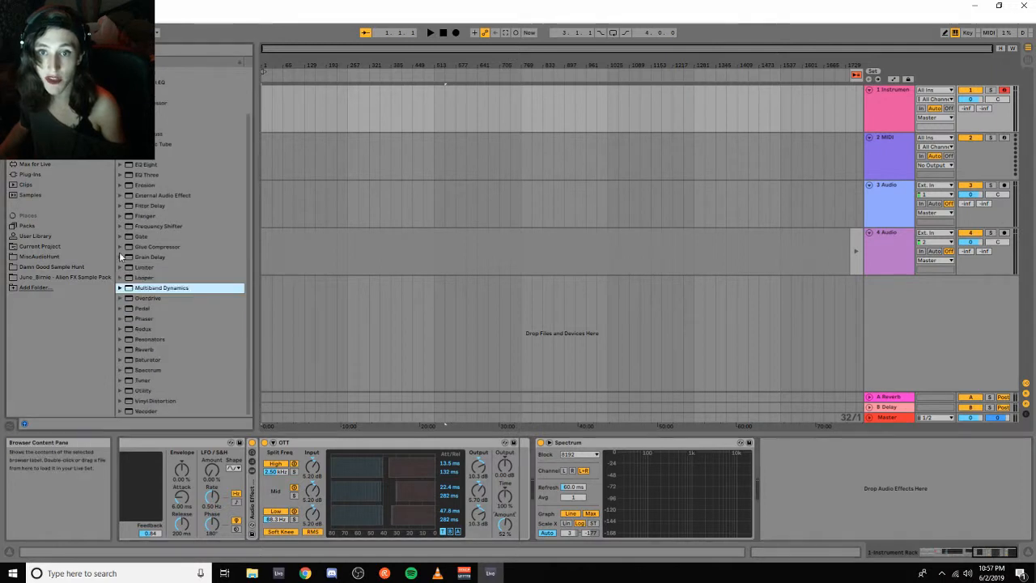
{"action": "left_click", "coordinate": [144, 361]}
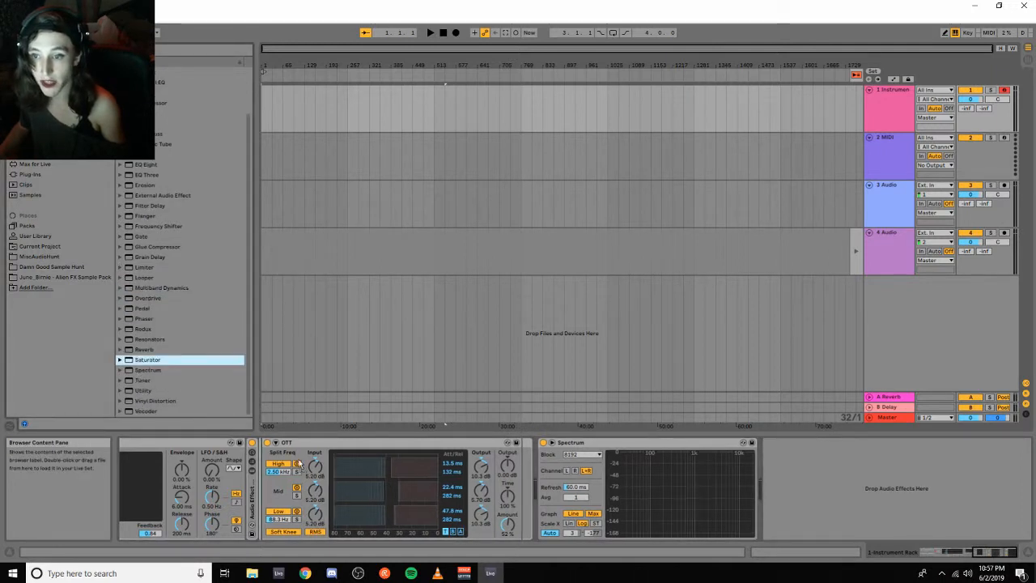
{"action": "left_click_drag", "start_coordinate": [260, 461], "coordinate": [261, 463]}
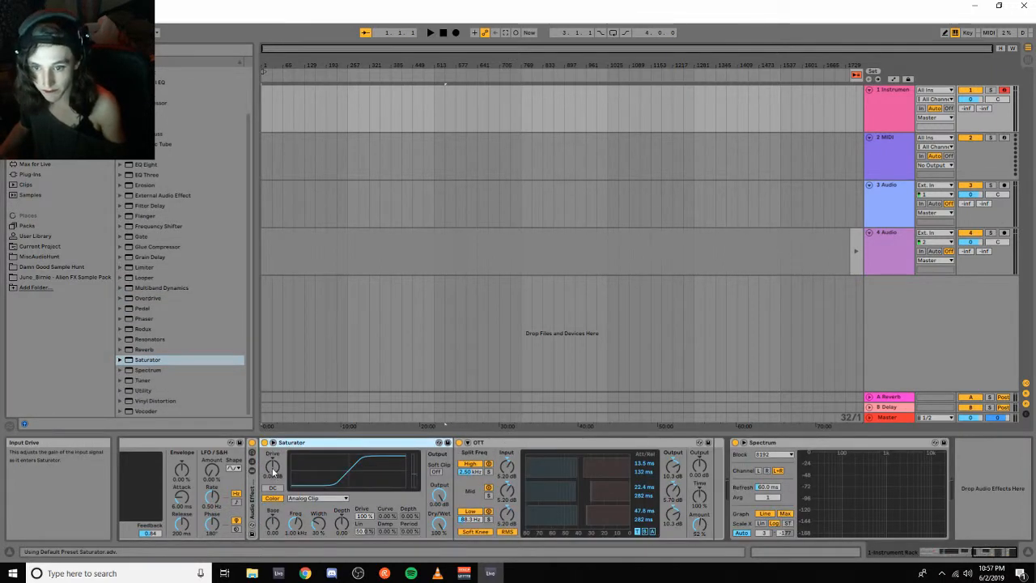
- Set the new Saturator's drive to 3.00 dB and dry/wet to 42.9 %, then fold the Saturator and OTT
{"action": "left_click", "coordinate": [258, 451]}
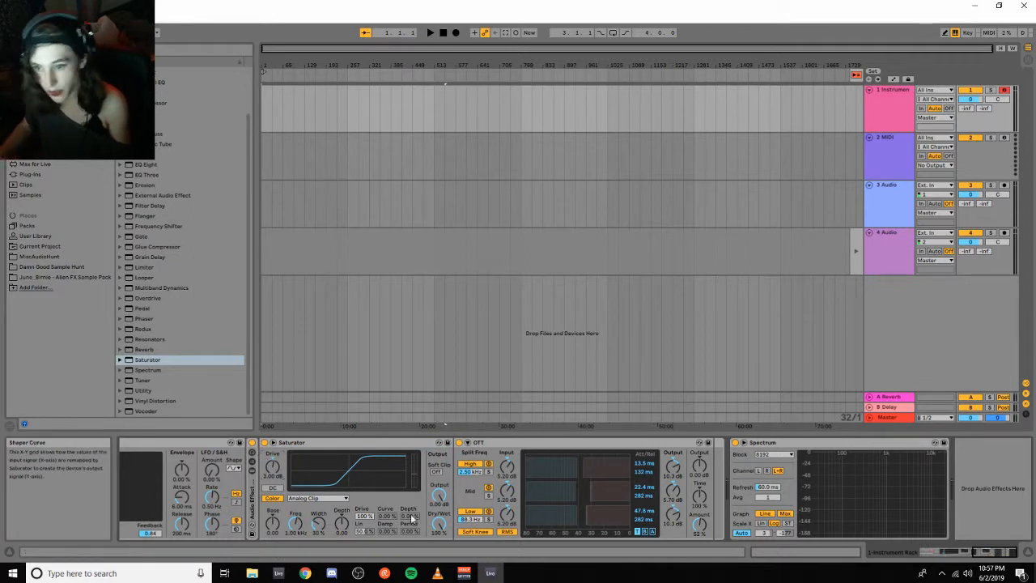
{"action": "left_click_drag", "start_coordinate": [440, 519], "coordinate": [432, 526]}
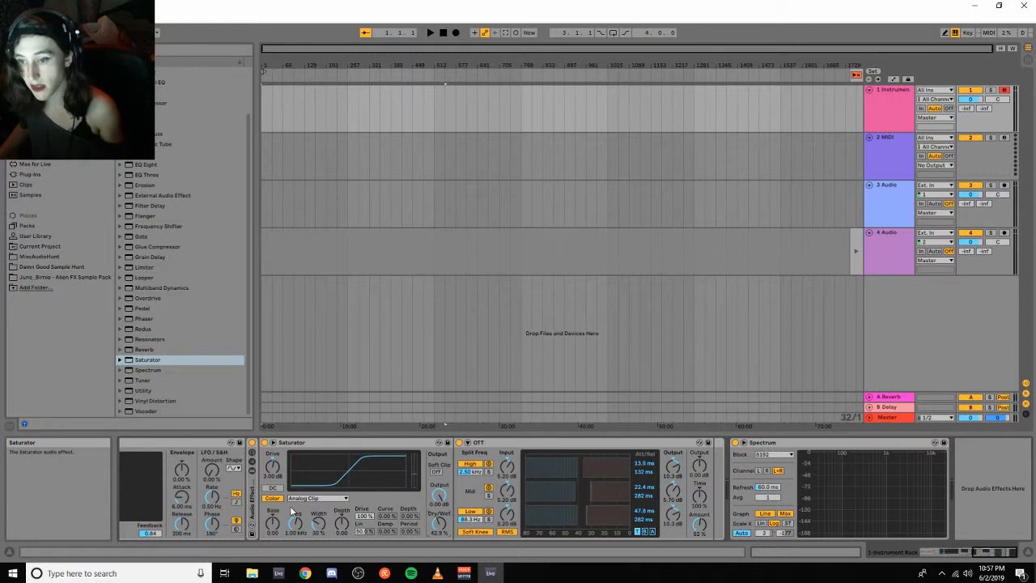
{"action": "double_click", "coordinate": [556, 443]}
{"action": "double_click", "coordinate": [344, 444]}
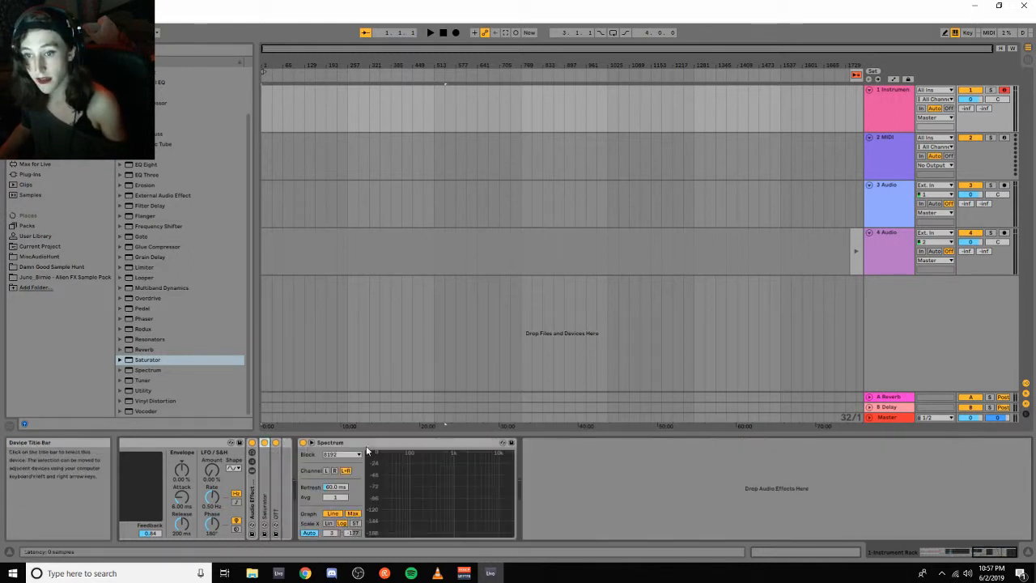
{"action": "left_click", "coordinate": [1004, 555]}
{"action": "left_click_drag", "start_coordinate": [1004, 557], "coordinate": [991, 559]}
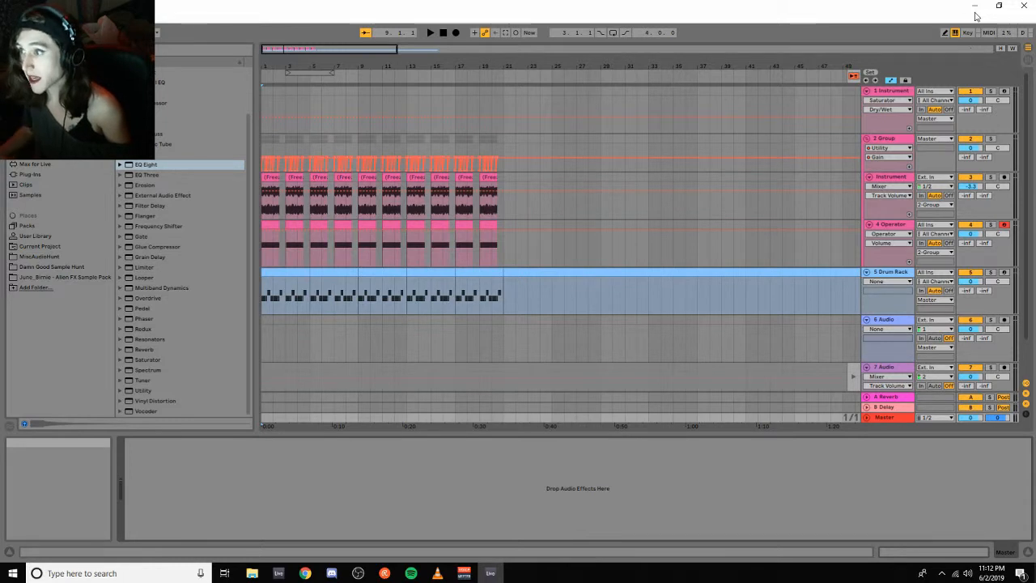
- Review the devices on the Instrument, Operator, Drum Rack and Group tracks, and play the arrangement from its start
{"action": "left_click", "coordinate": [893, 178]}
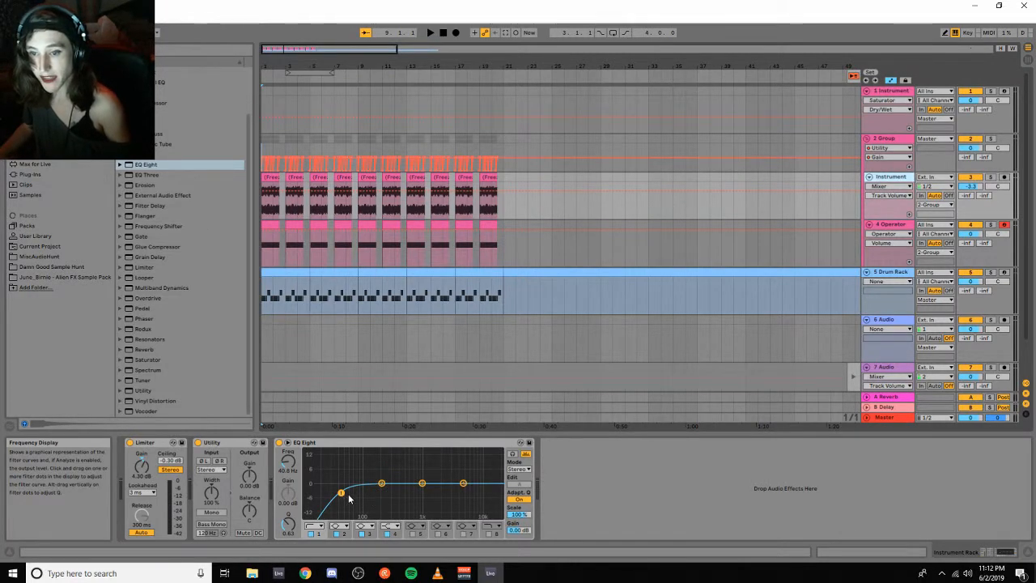
{"action": "left_click", "coordinate": [407, 234]}
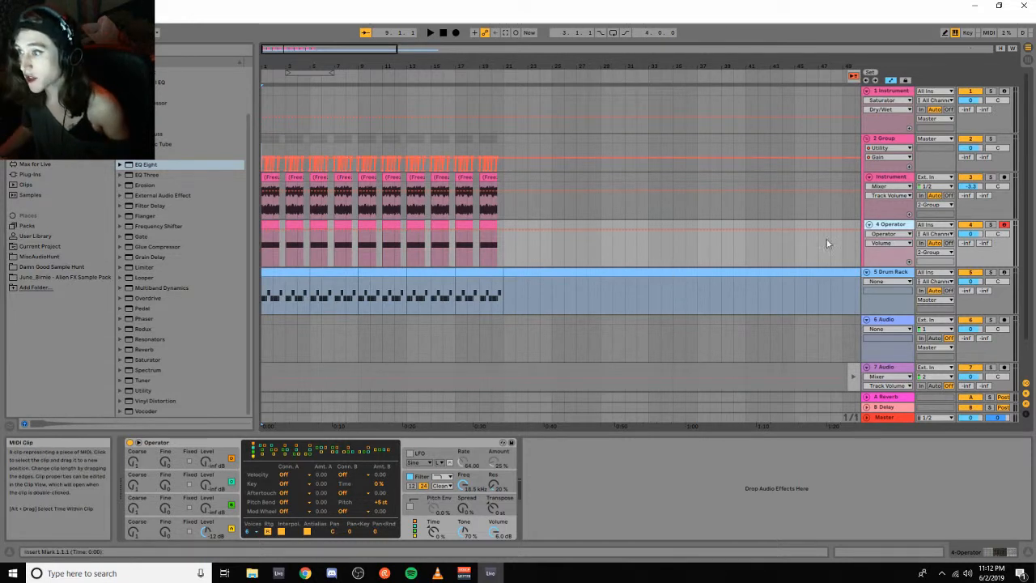
{"action": "left_click", "coordinate": [892, 274]}
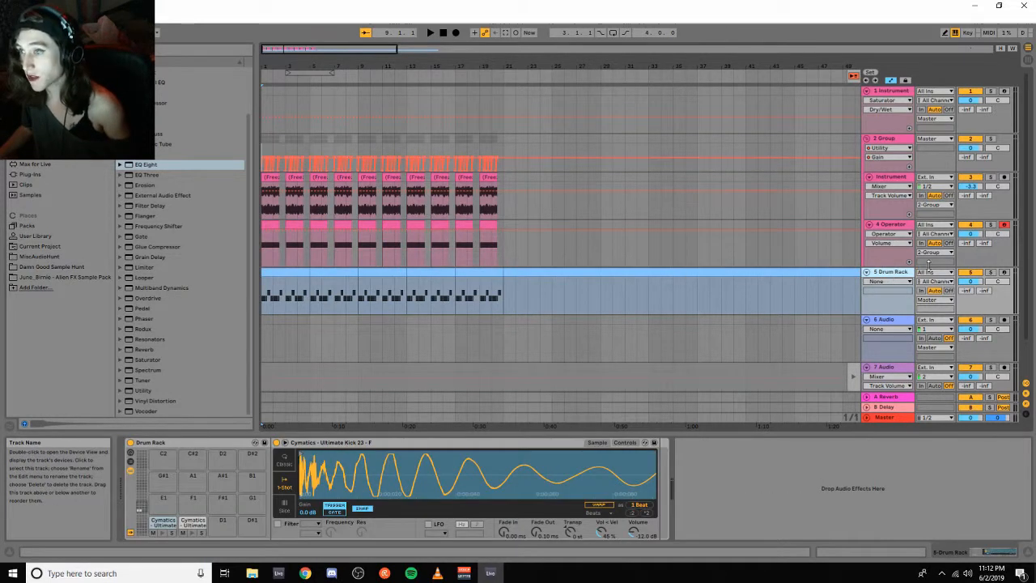
{"action": "left_click", "coordinate": [262, 149]}
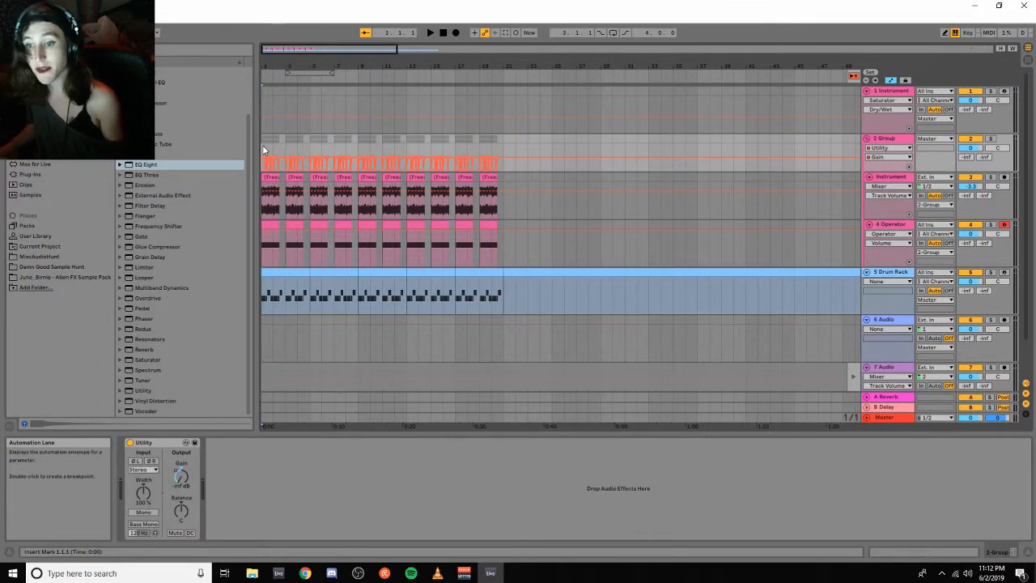
{"action": "left_click", "coordinate": [267, 175]}
{"action": "key", "text": "space"}
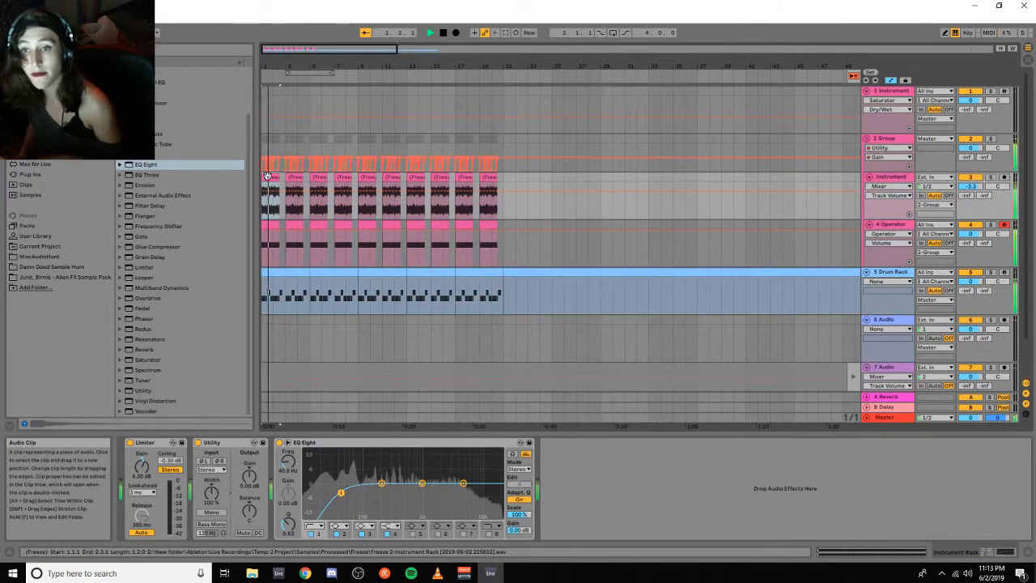